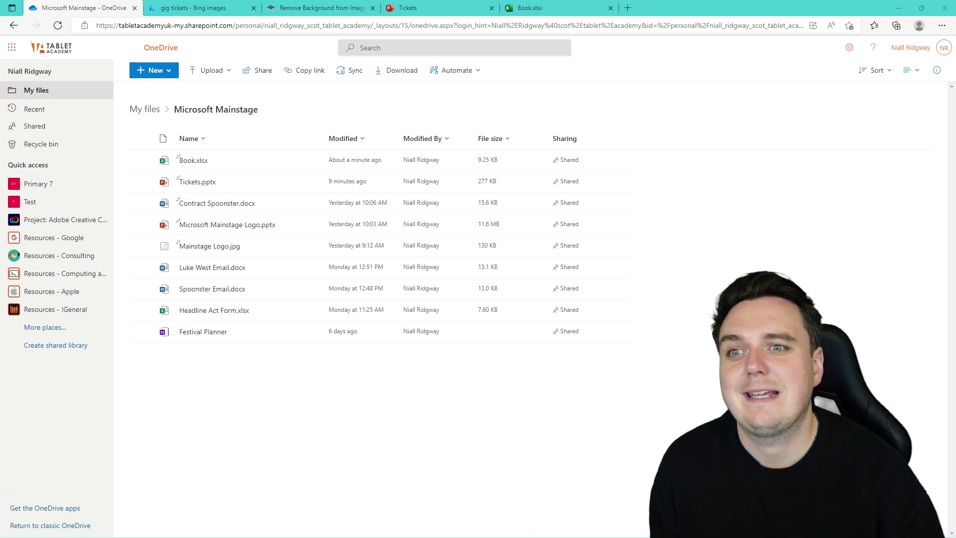
# Bring up the Bing 'gig tickets' image results, filtered to Creative Commons images
pyautogui.click(194, 8)
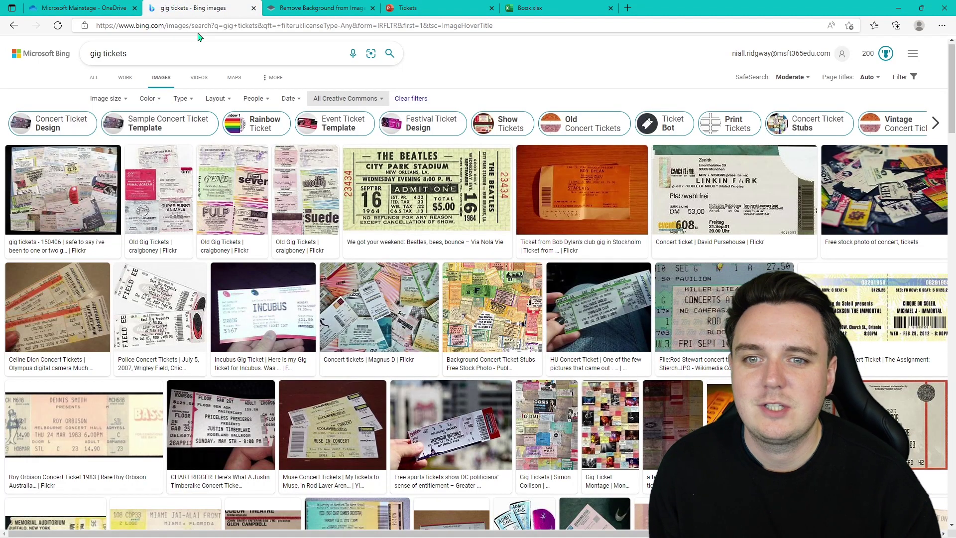
# Check the licence filter and browse the Creative Commons gig ticket images, then return to Microsoft Mainstage
pyautogui.click(379, 99)
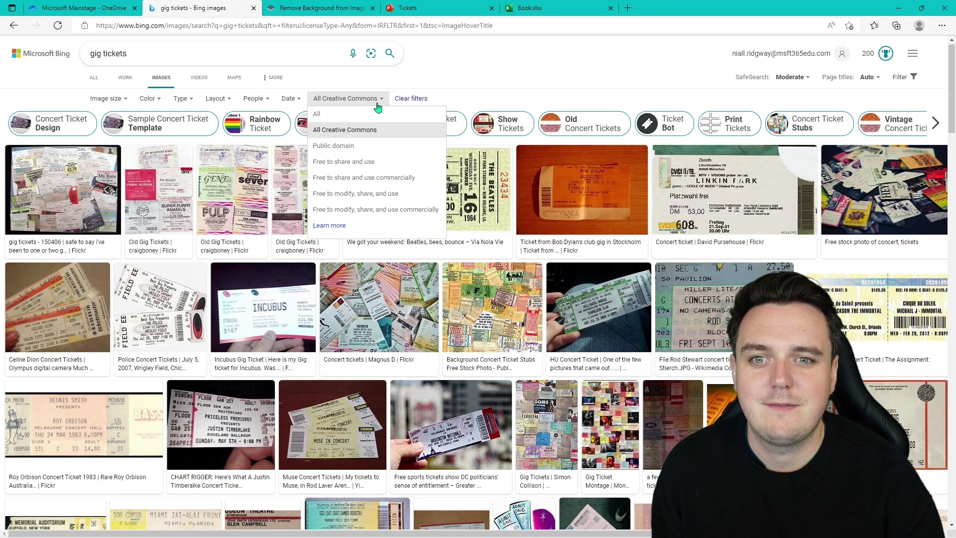
pyautogui.click(532, 88)
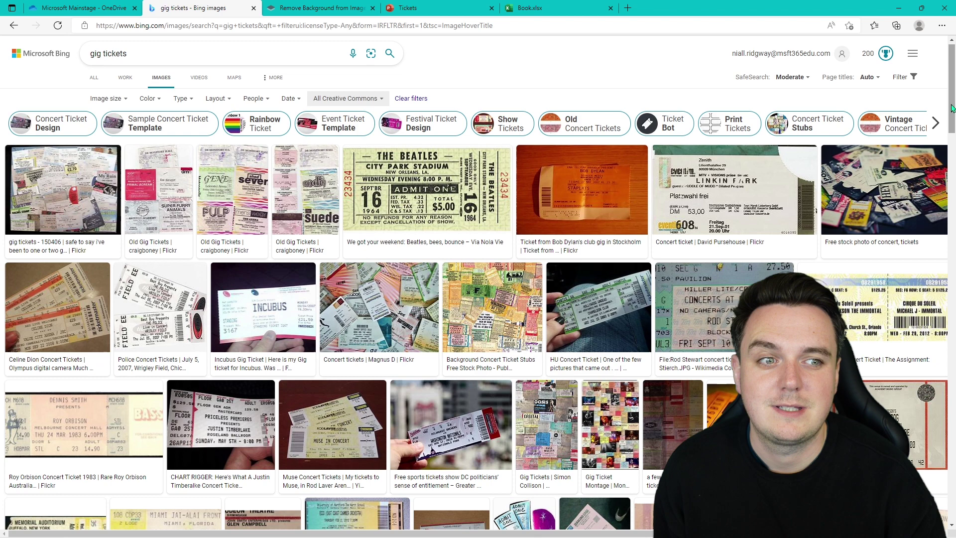
pyautogui.moveTo(951, 105); pyautogui.dragTo(952, 152)
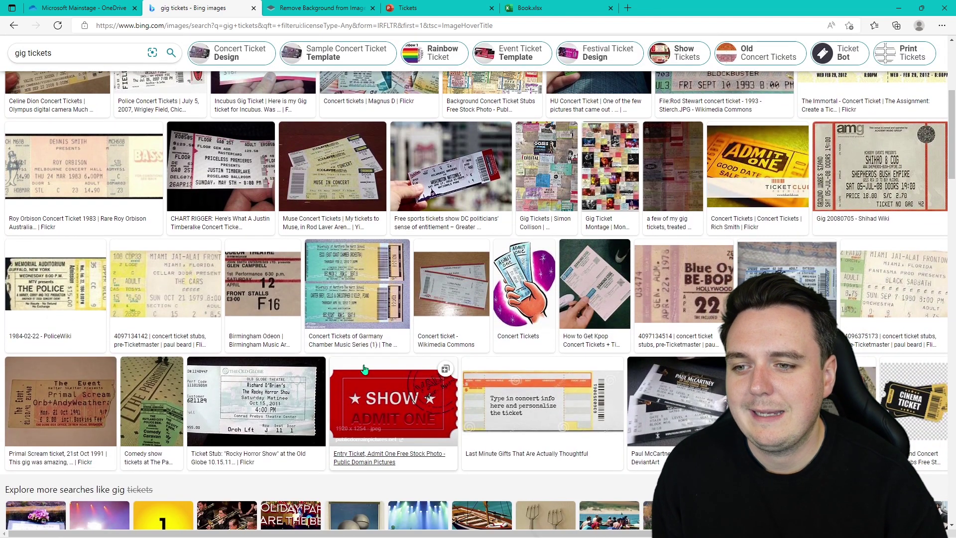
pyautogui.scroll(-3, 116, 293)
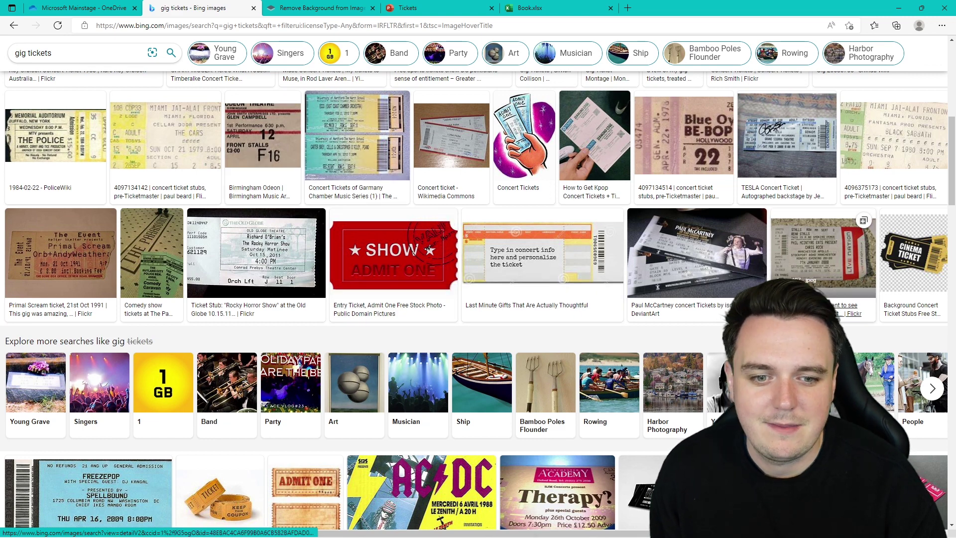
pyautogui.scroll(1, 884, 262)
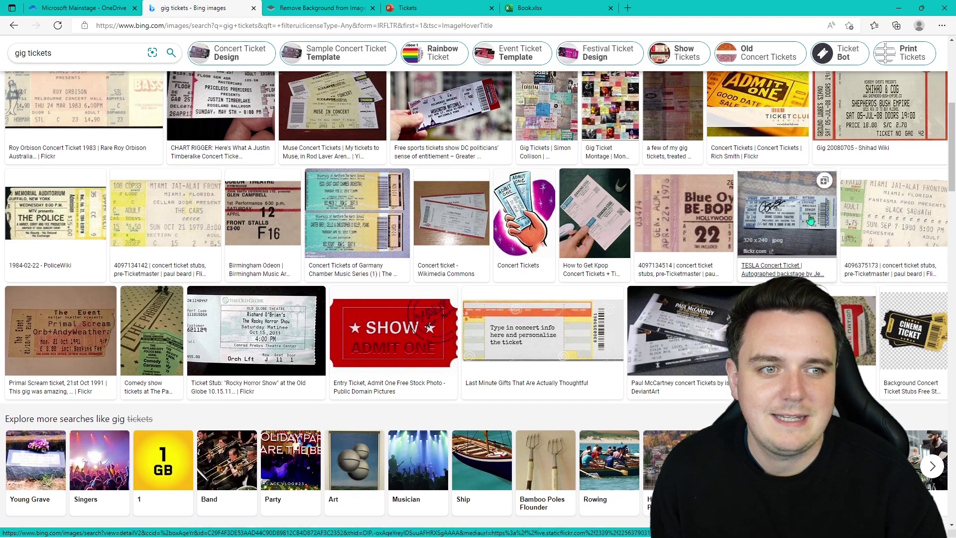
pyautogui.scroll(5, 327, 138)
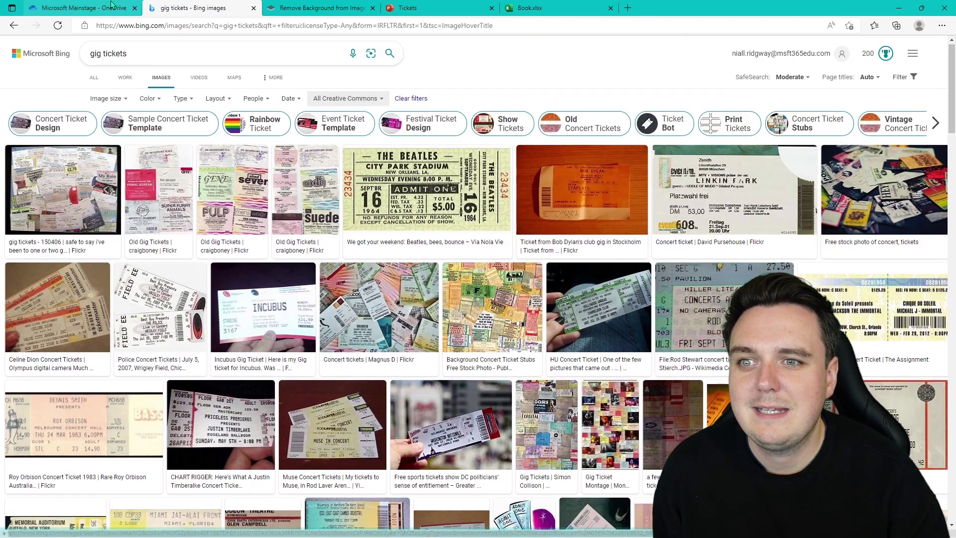
pyautogui.click(80, 7)
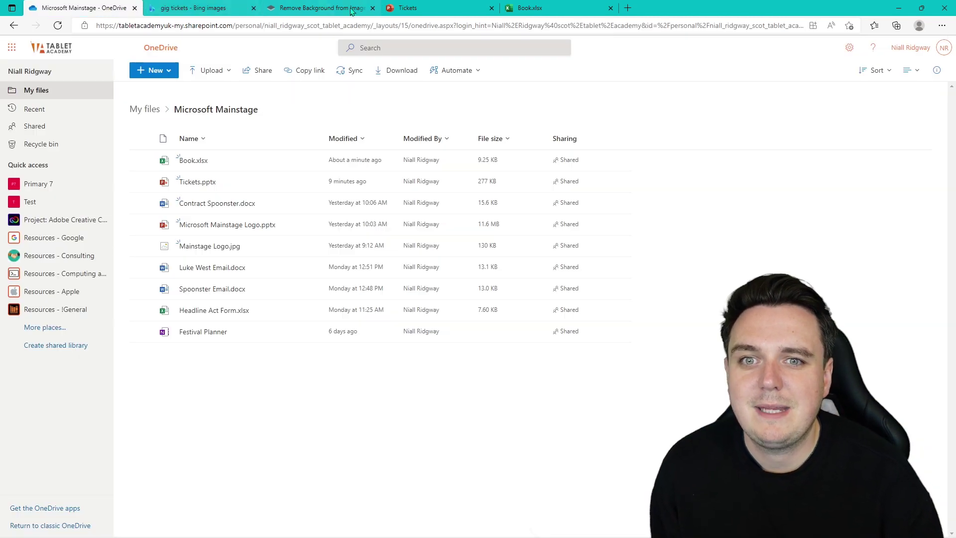
# In the Tickets presentation, review slide 1's ticket design, nudge its white rectangle, then go to blank slide 2
pyautogui.moveTo(441, 8); pyautogui.dragTo(215, 5)
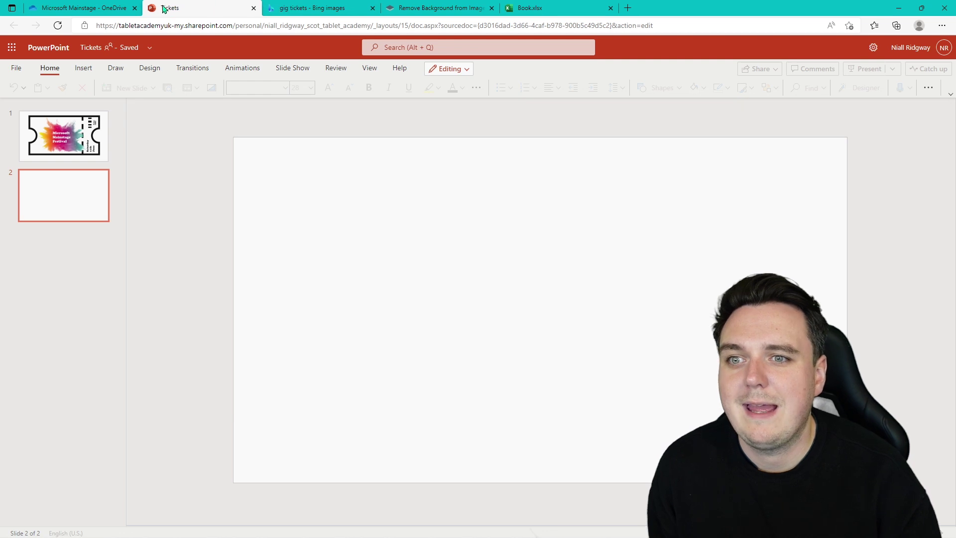
pyautogui.click(64, 141)
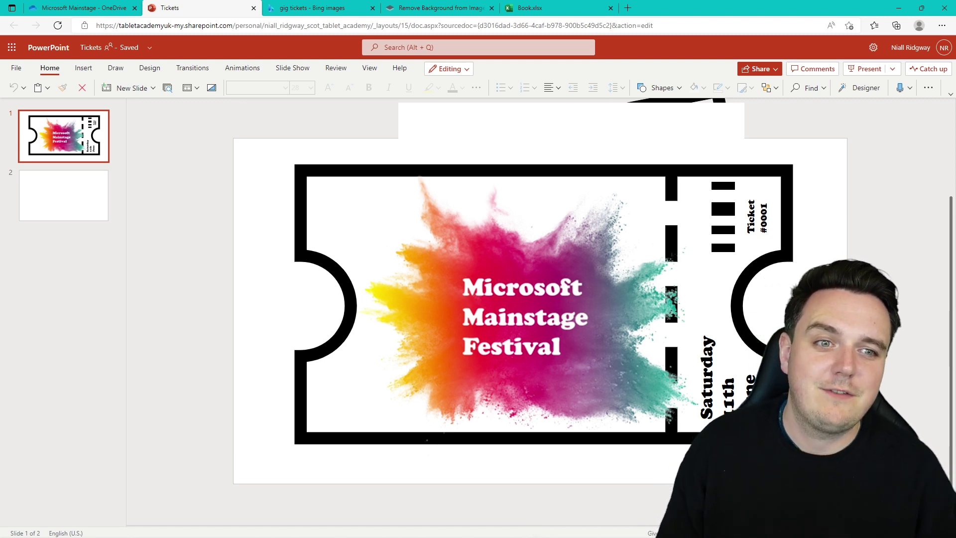
pyautogui.moveTo(715, 135)
pyautogui.mouseDown()
pyautogui.moveTo(681, 156)
pyautogui.moveTo(565, 282)
pyautogui.moveTo(694, 241)
pyautogui.moveTo(722, 134)
pyautogui.mouseUp()
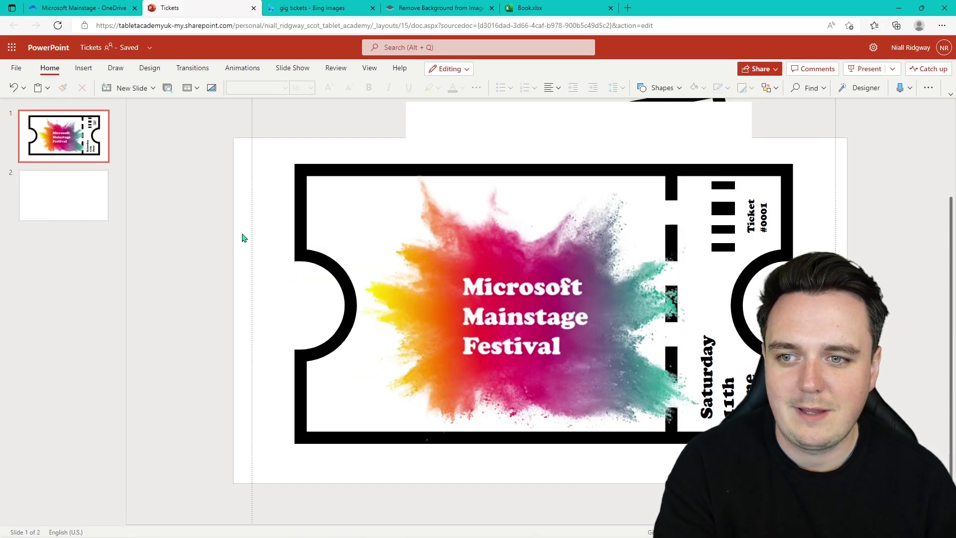
pyautogui.click(97, 201)
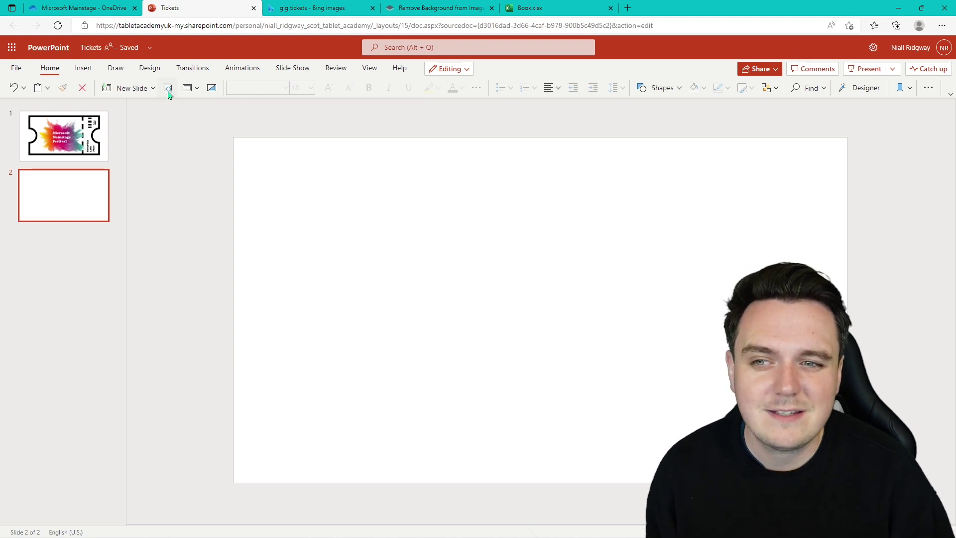
pyautogui.click(84, 70)
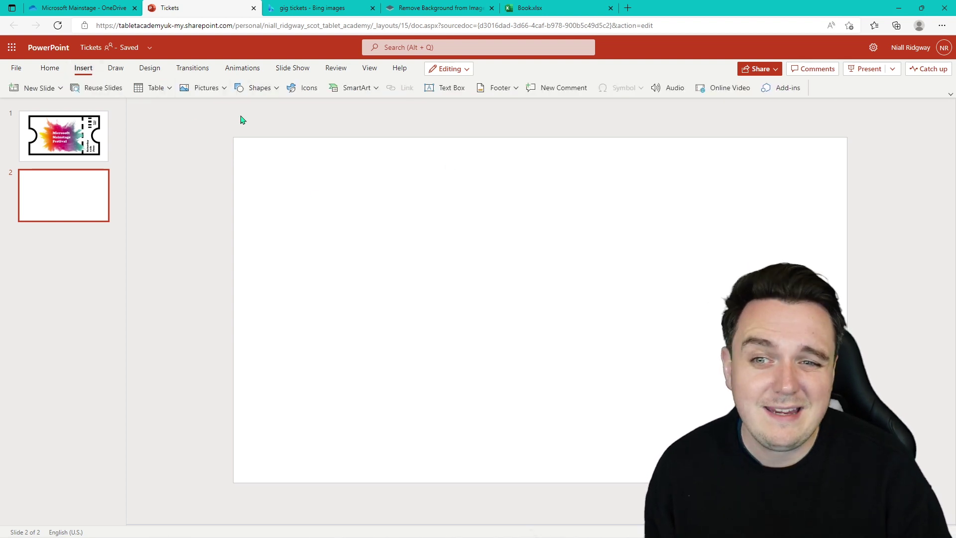
pyautogui.click(221, 92)
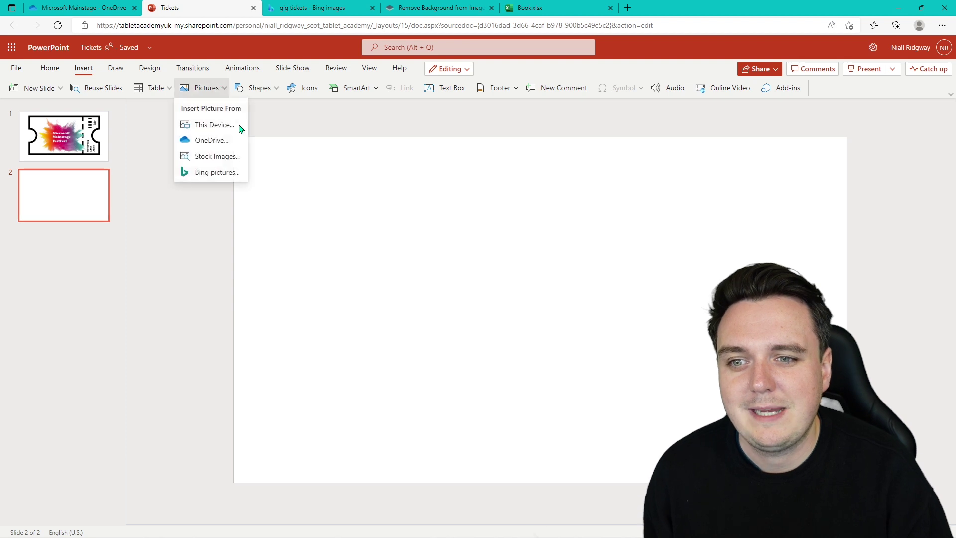
pyautogui.click(239, 156)
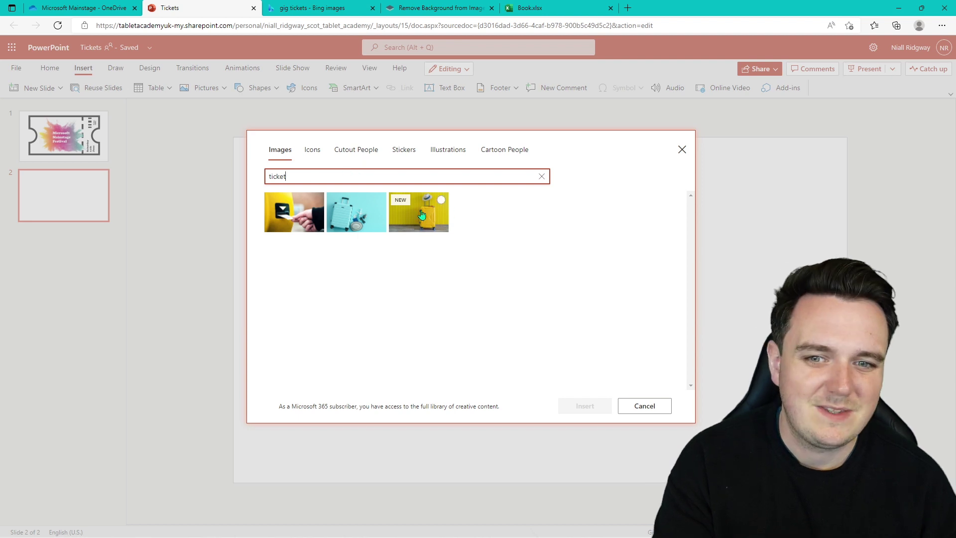
pyautogui.click(313, 150)
pyautogui.click(362, 174)
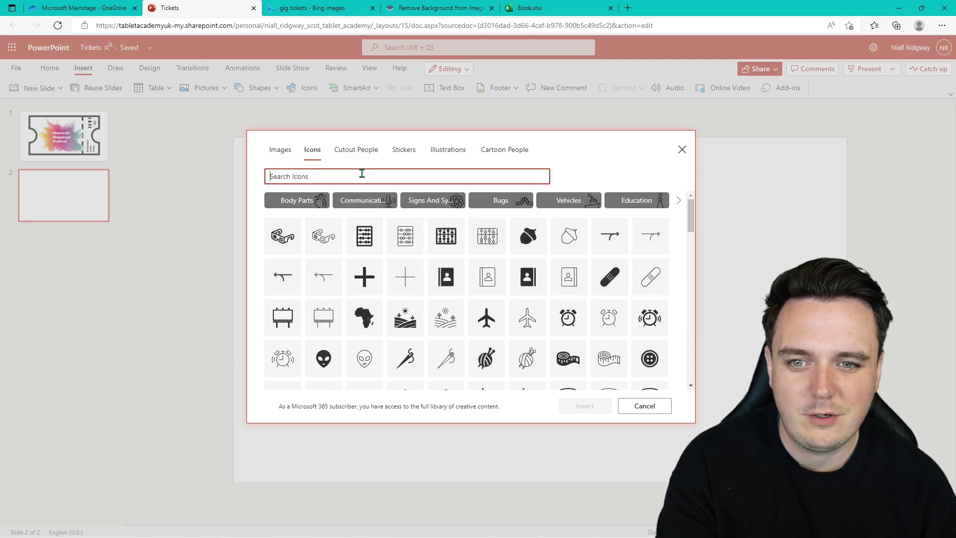
pyautogui.write('ticket')
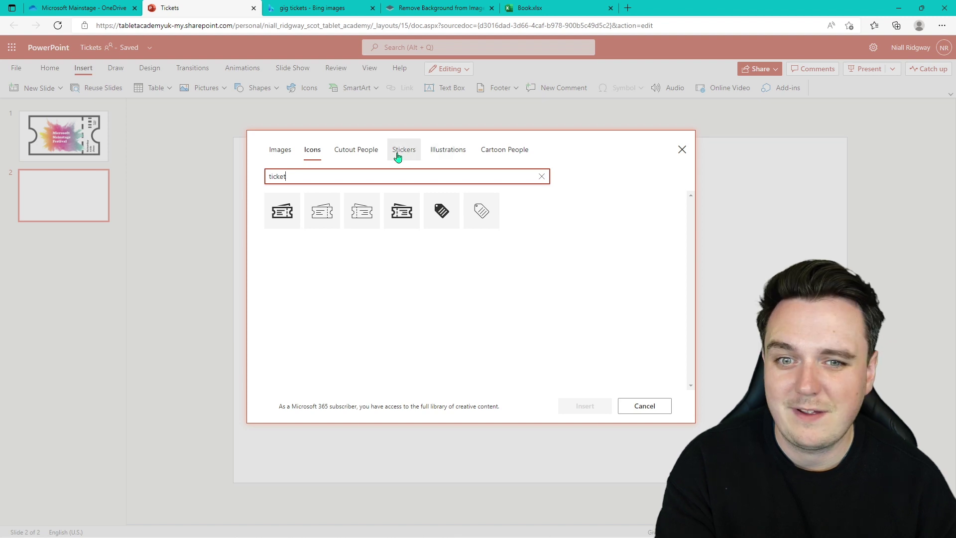
pyautogui.click(466, 152)
pyautogui.click(408, 174)
pyautogui.write('t')
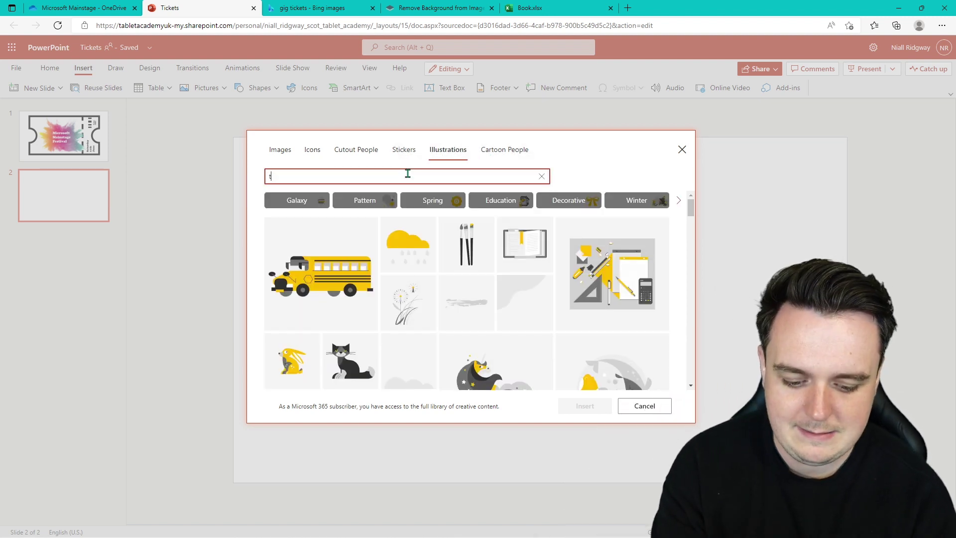
pyautogui.write('icket')
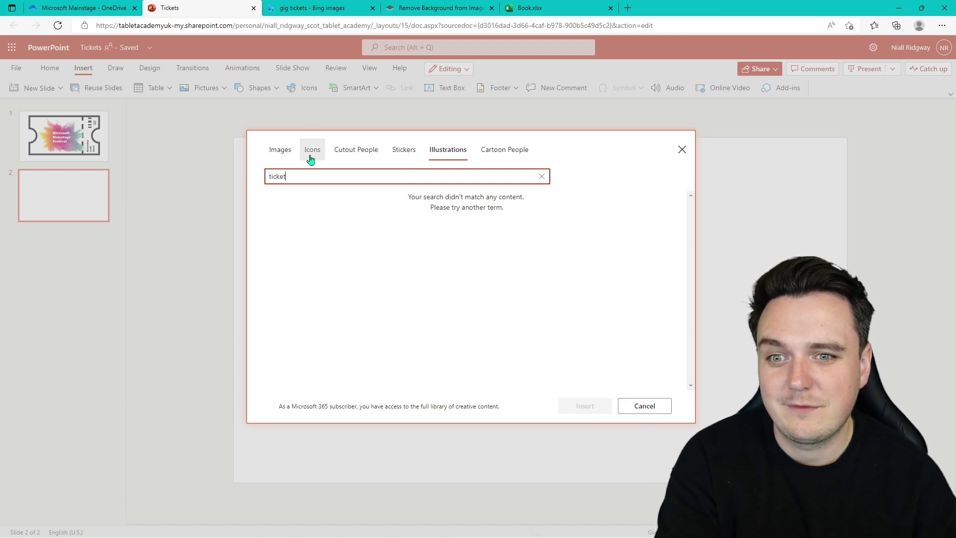
pyautogui.click(279, 150)
pyautogui.click(314, 150)
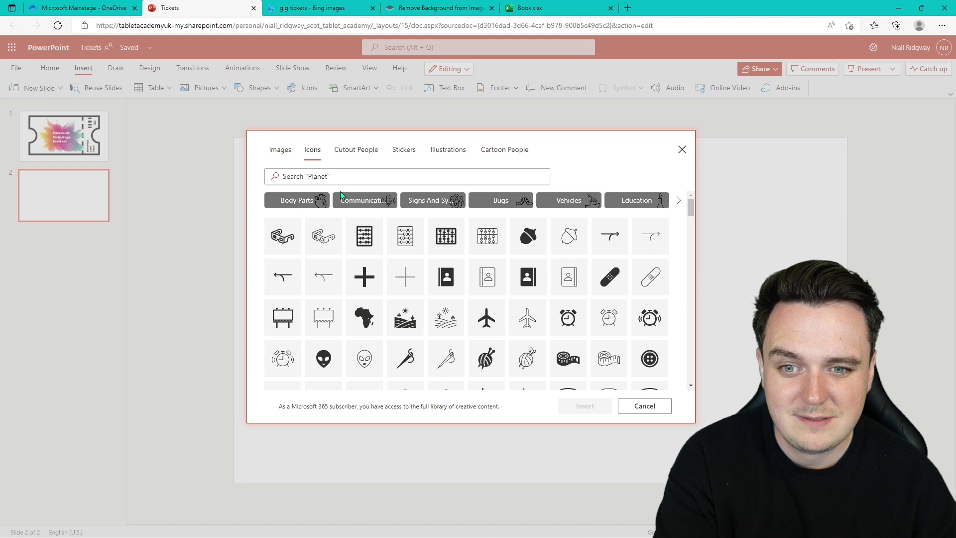
pyautogui.click(644, 406)
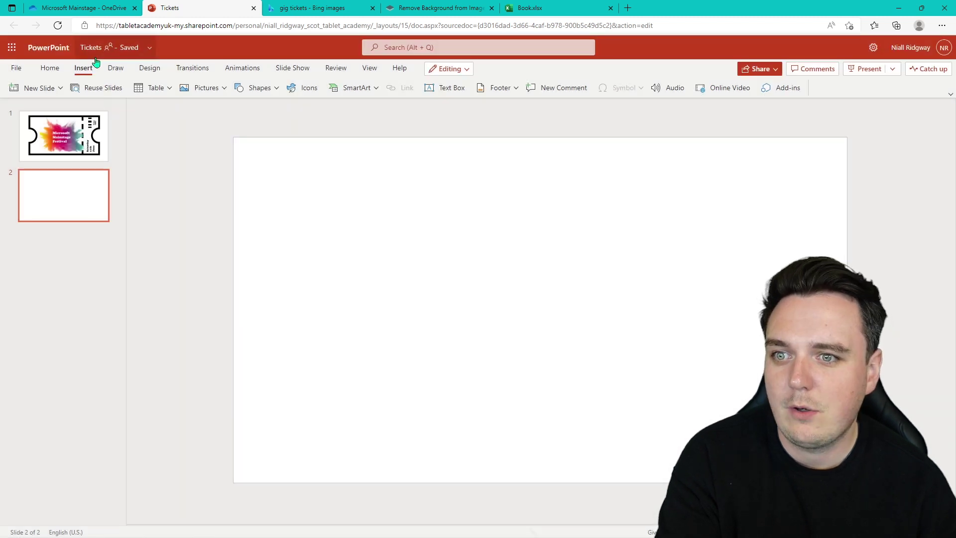
pyautogui.click(218, 89)
pyautogui.click(219, 171)
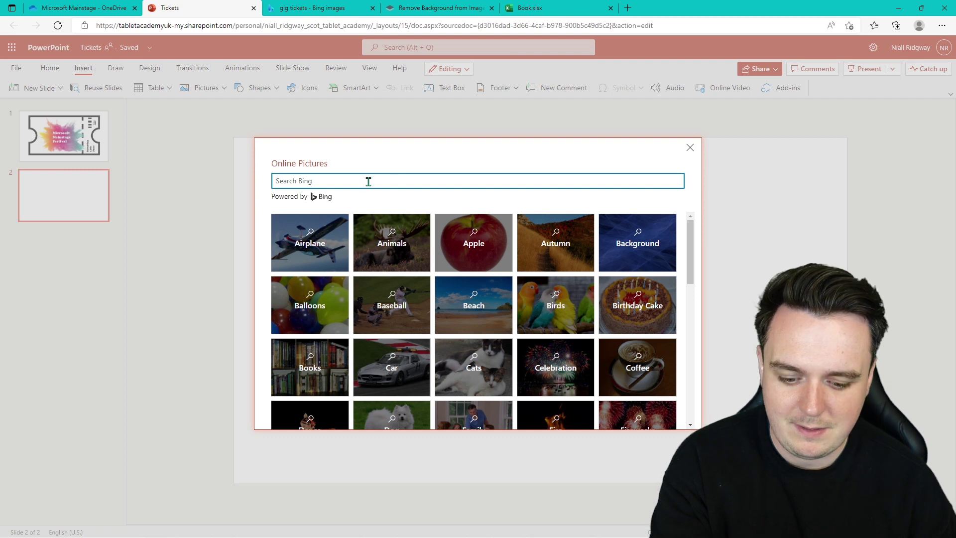
pyautogui.write('ticket')
pyautogui.press('Return')
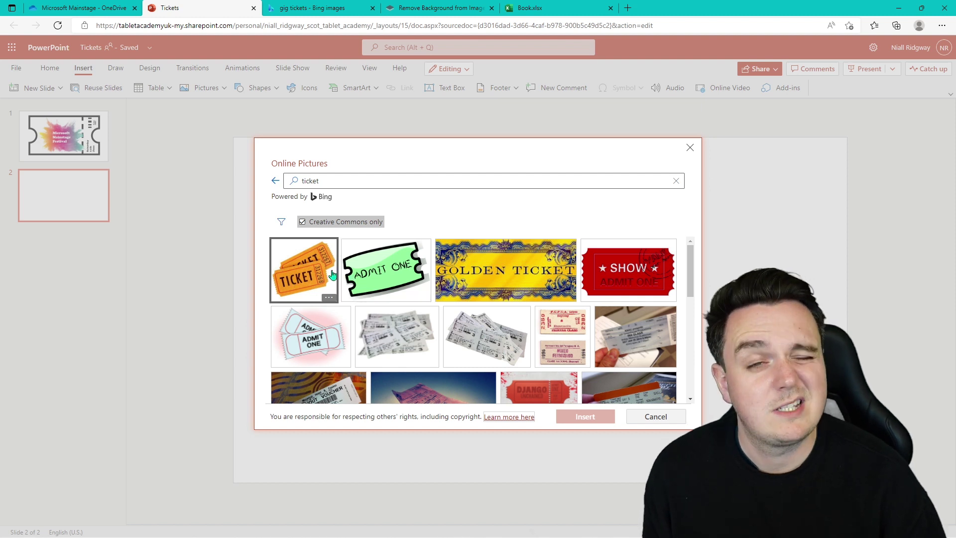
pyautogui.scroll(-2, 566, 301)
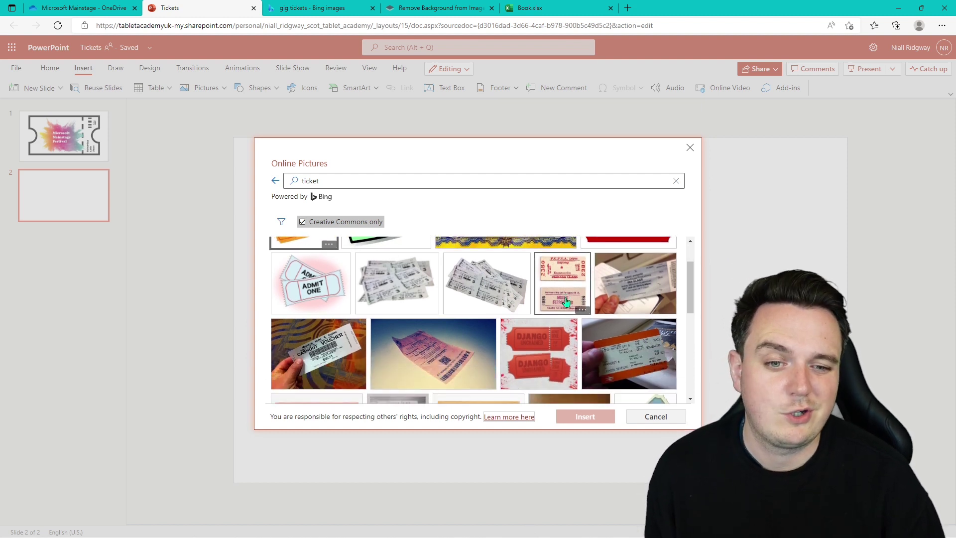
pyautogui.scroll(-10, 566, 301)
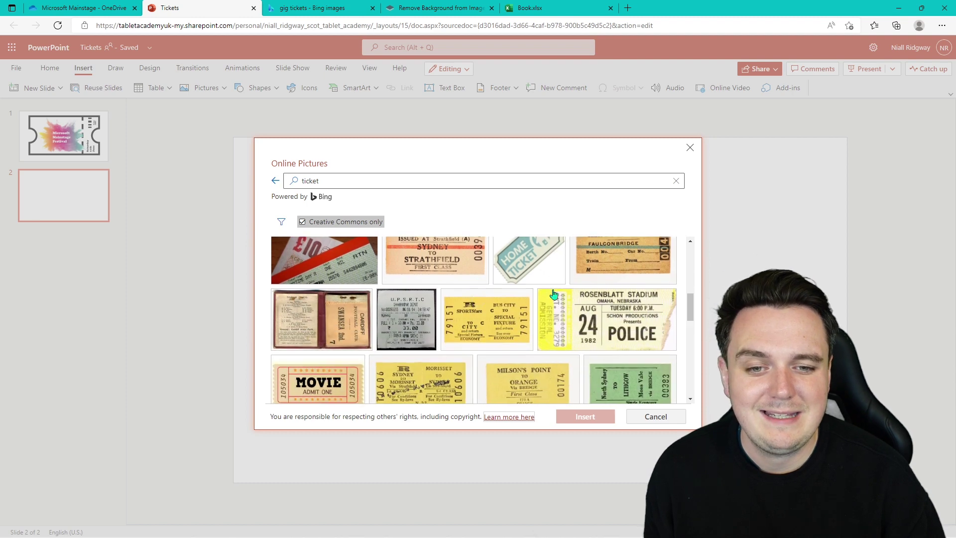
pyautogui.scroll(-1, 554, 294)
pyautogui.moveTo(689, 306); pyautogui.dragTo(680, 356)
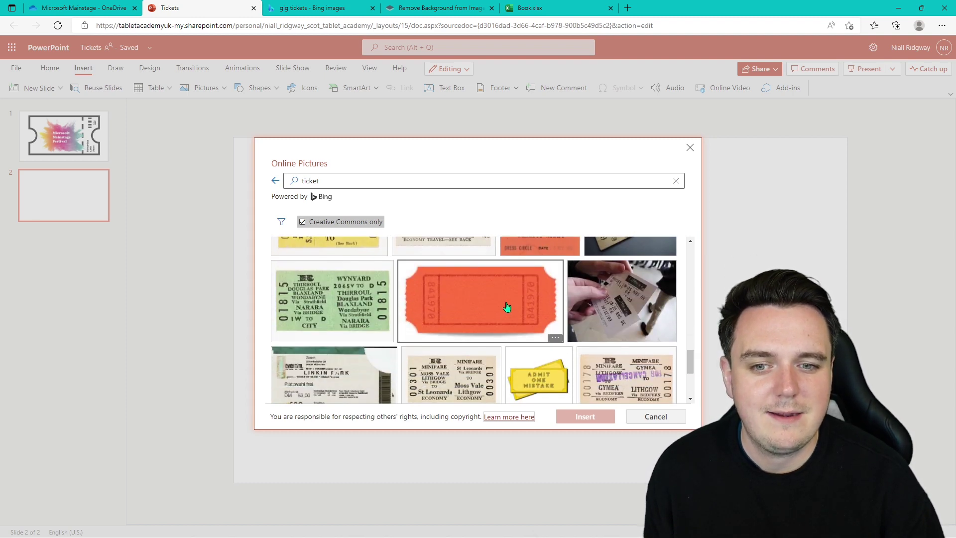
pyautogui.moveTo(691, 364); pyautogui.dragTo(696, 400)
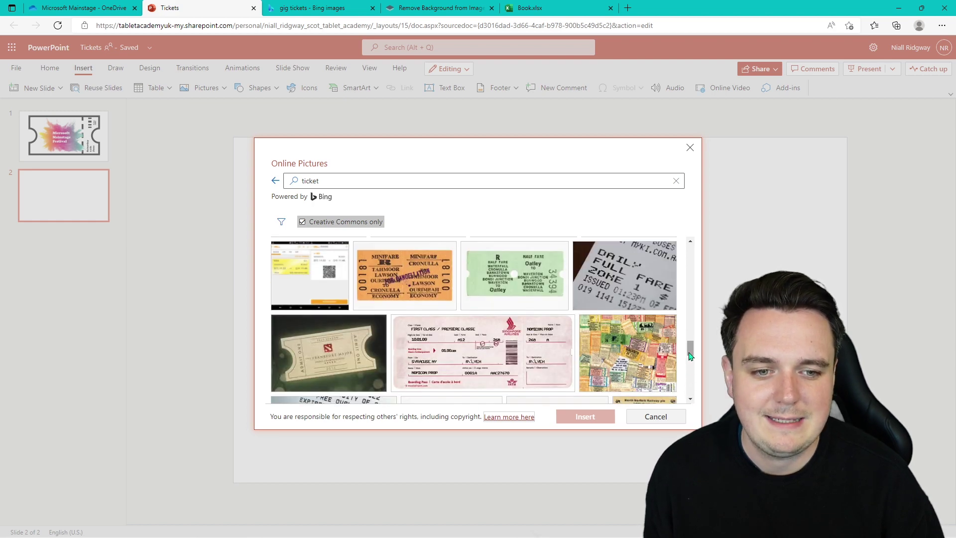
pyautogui.moveTo(691, 355); pyautogui.dragTo(696, 260)
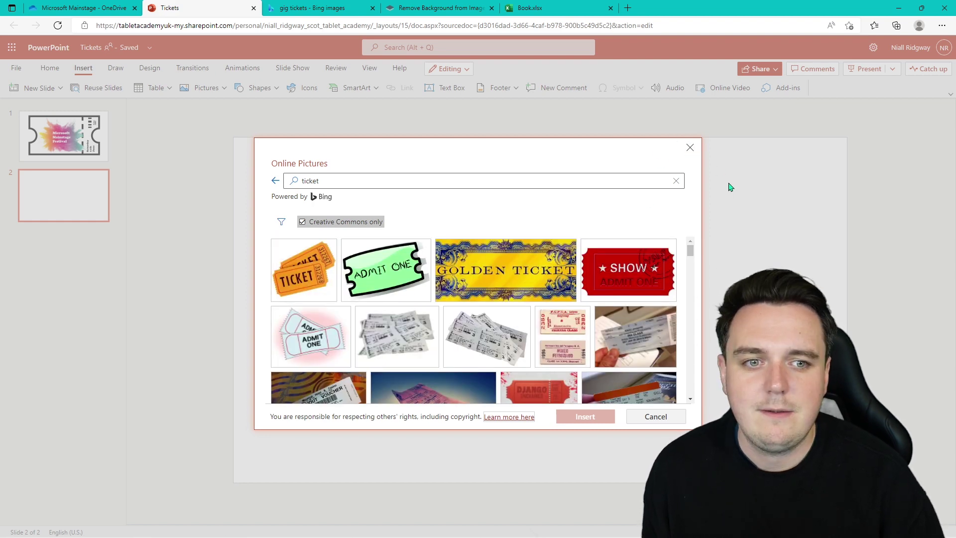
pyautogui.click(691, 146)
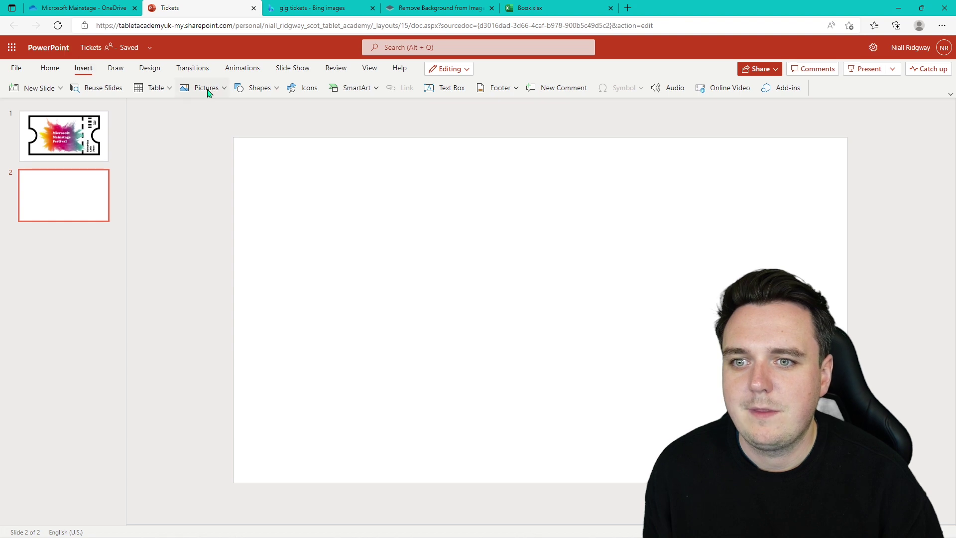
# Insert the third stock icon from a 'ticket' search onto slide 2
pyautogui.click(223, 92)
pyautogui.click(216, 156)
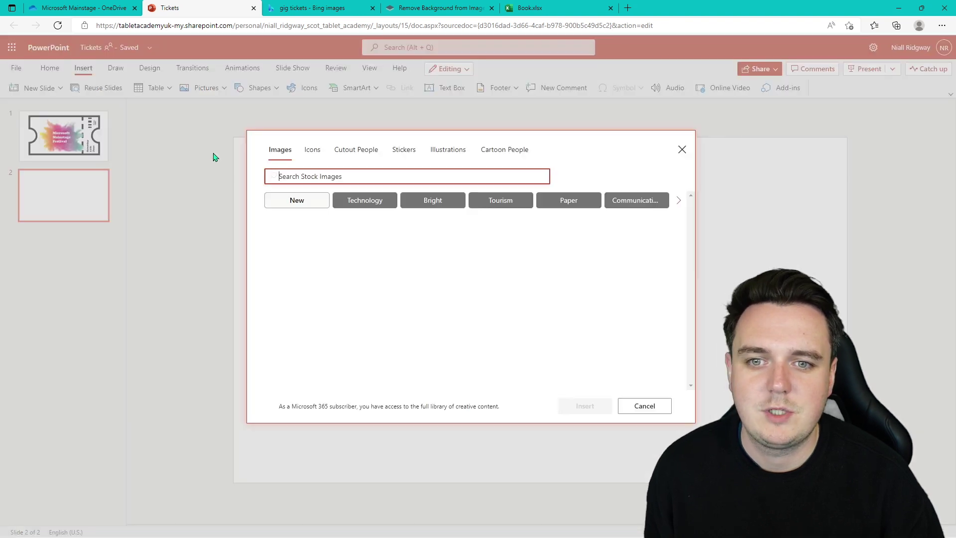
pyautogui.click(321, 152)
pyautogui.click(354, 170)
pyautogui.write('t')
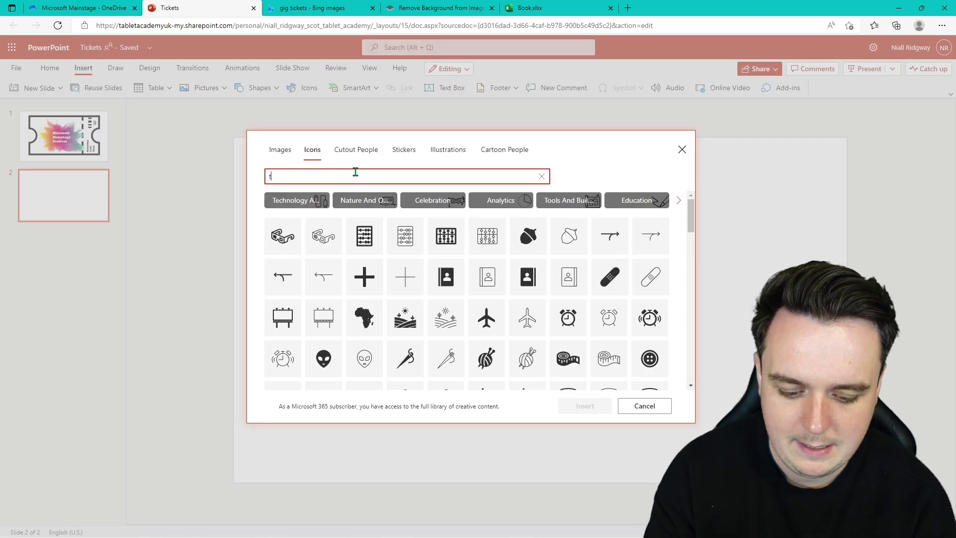
pyautogui.write('icket')
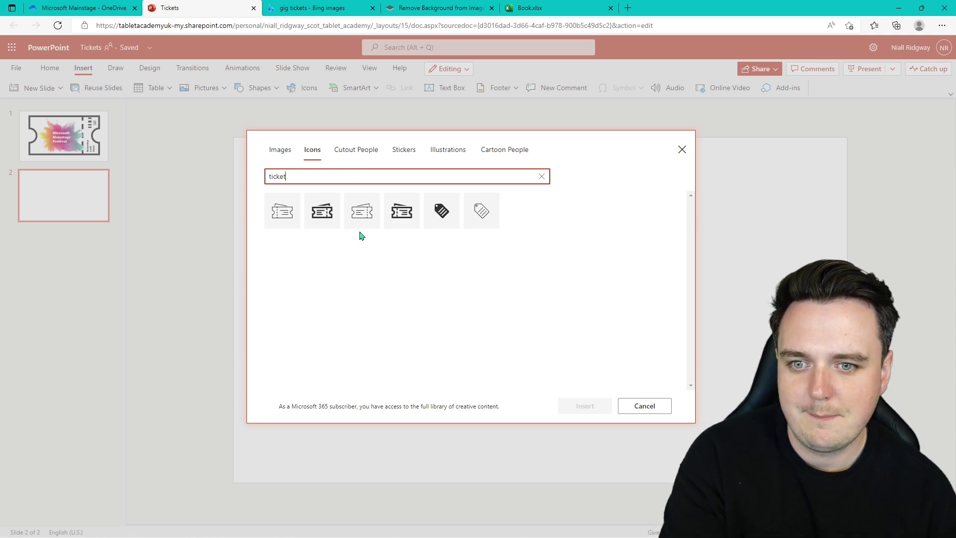
pyautogui.click(363, 214)
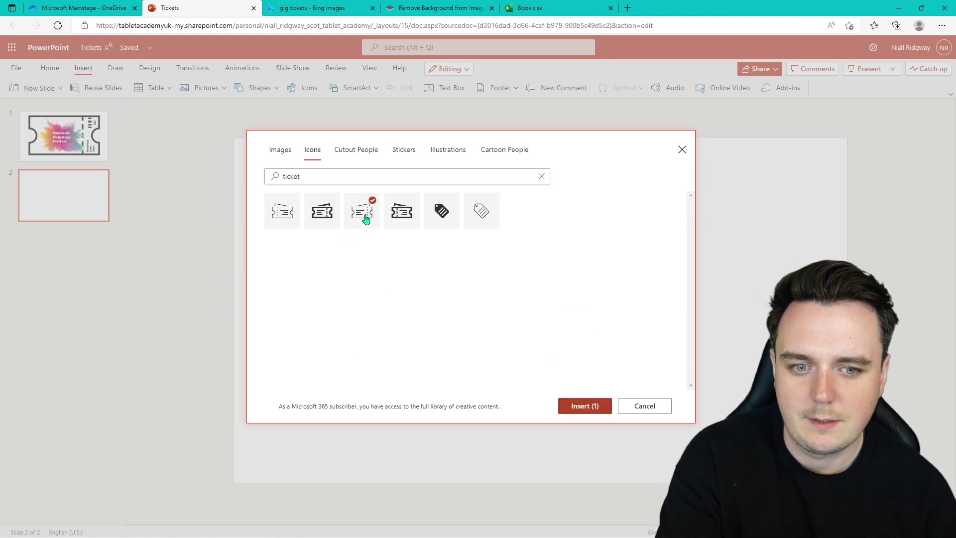
pyautogui.click(583, 406)
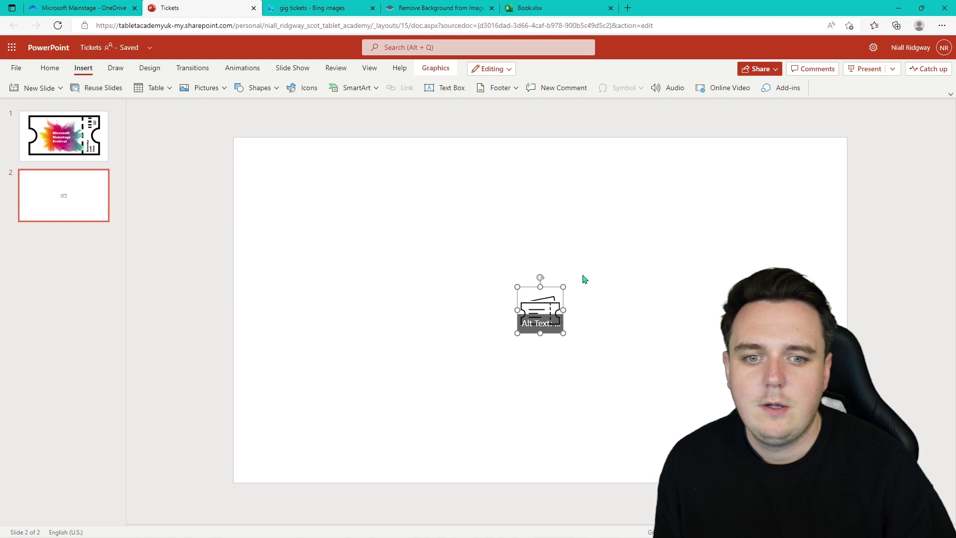
# Enlarge the ticket icon across the slide, undoing an oversized stretch
pyautogui.moveTo(518, 287); pyautogui.dragTo(309, 104)
pyautogui.moveTo(565, 333); pyautogui.dragTo(786, 523)
pyautogui.scroll(-1, 517, 221)
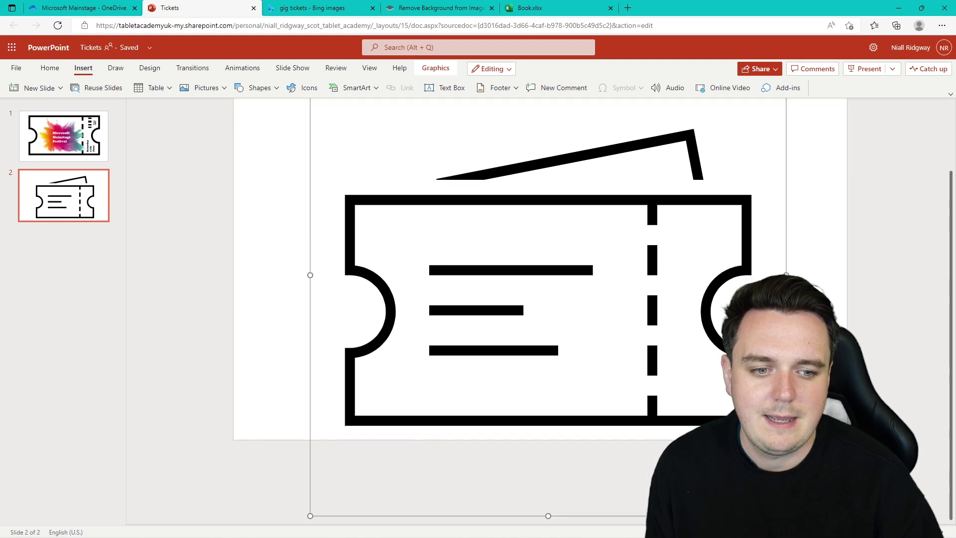
pyautogui.hotkey('ctrl', 'z')
pyautogui.hotkey('ctrl', 'z')
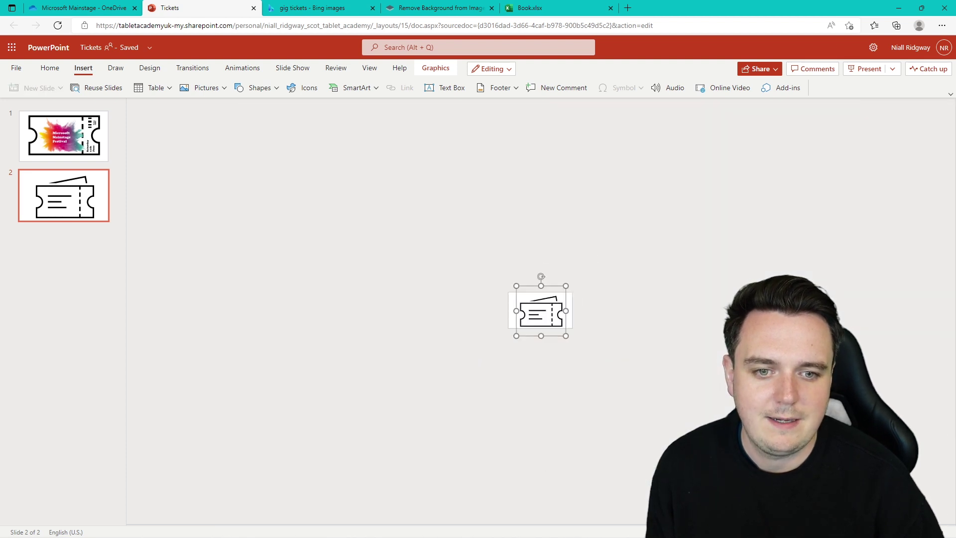
pyautogui.click(567, 286)
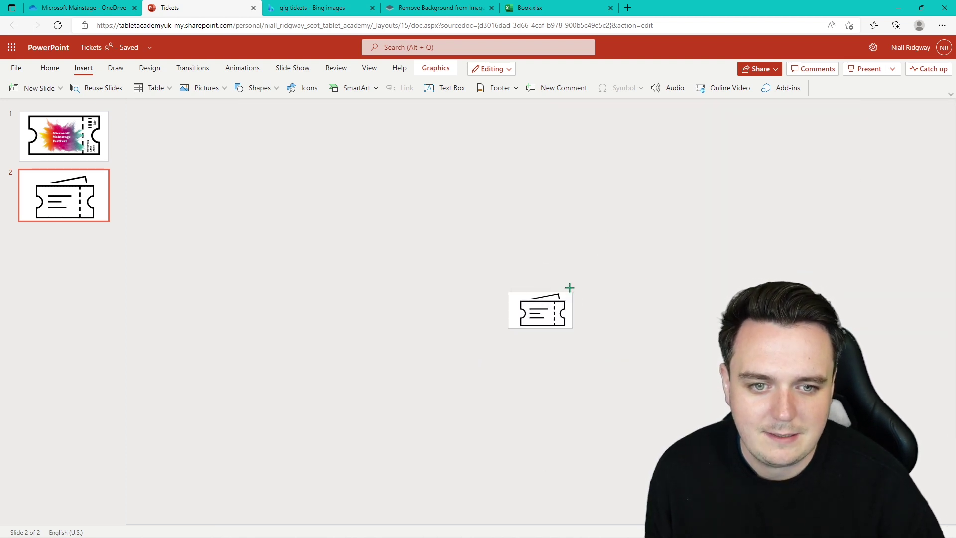
pyautogui.moveTo(576, 282); pyautogui.dragTo(576, 279)
pyautogui.moveTo(551, 312); pyautogui.dragTo(549, 311)
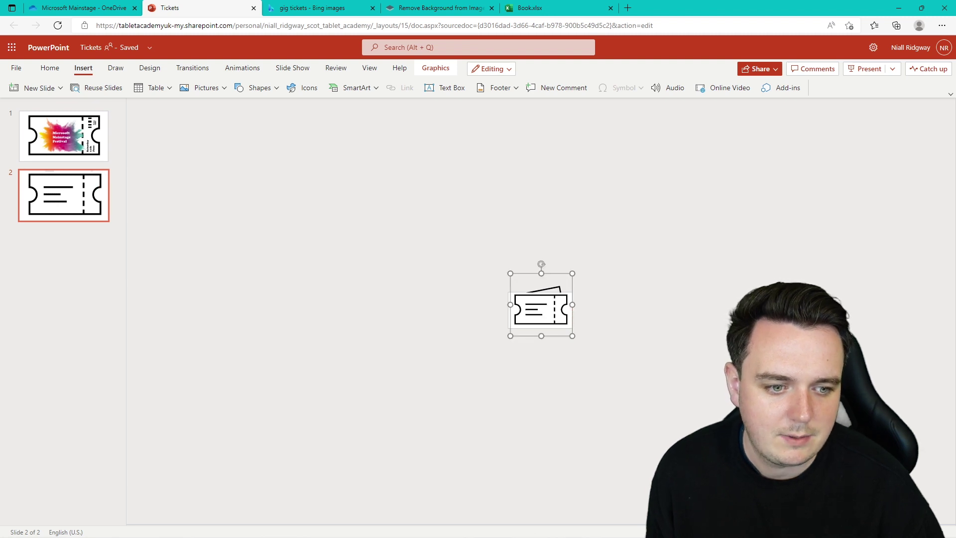
# Fine-tune the ticket graphic's size and position so it fills most of slide 2
pyautogui.scroll(3, 546, 306)
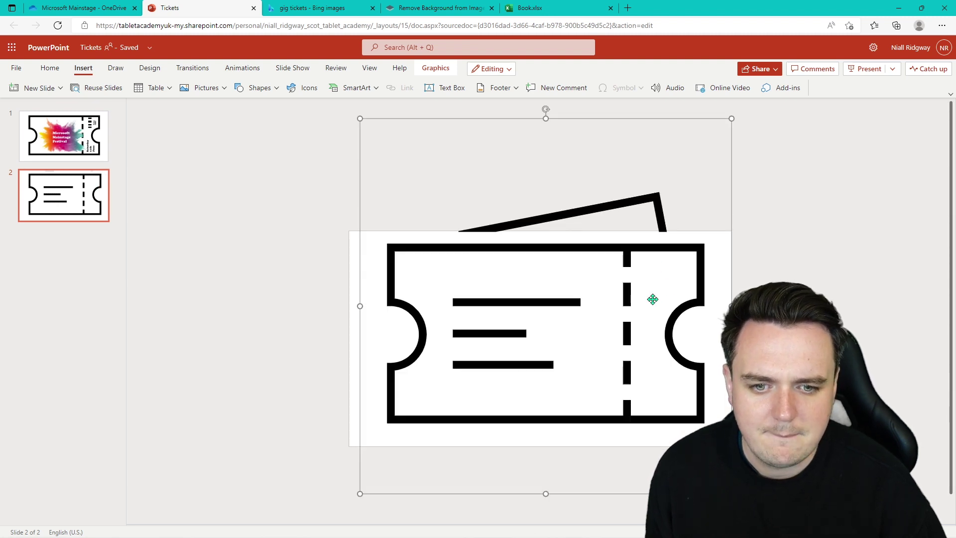
pyautogui.moveTo(731, 119); pyautogui.dragTo(741, 113)
pyautogui.moveTo(673, 267); pyautogui.dragTo(665, 270)
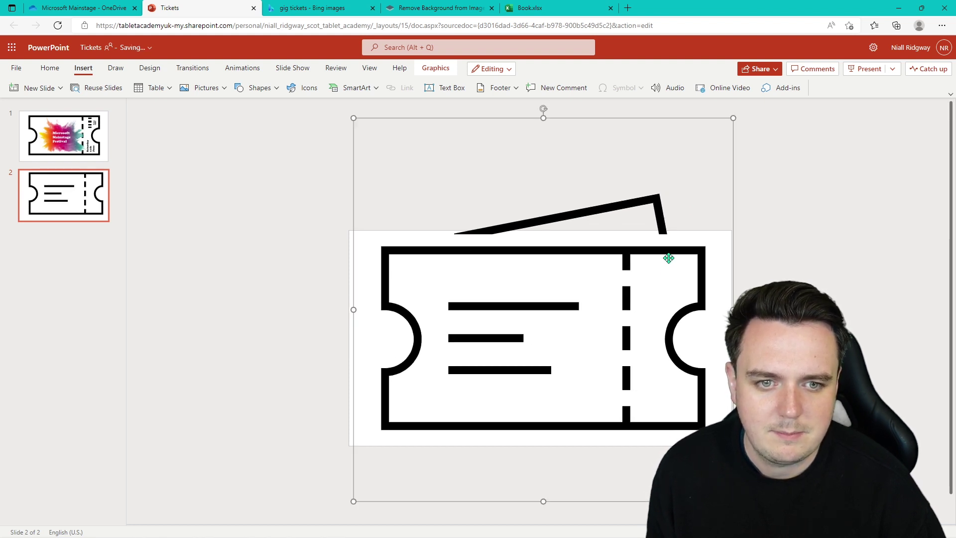
pyautogui.moveTo(734, 119); pyautogui.dragTo(747, 128)
pyautogui.click(792, 270)
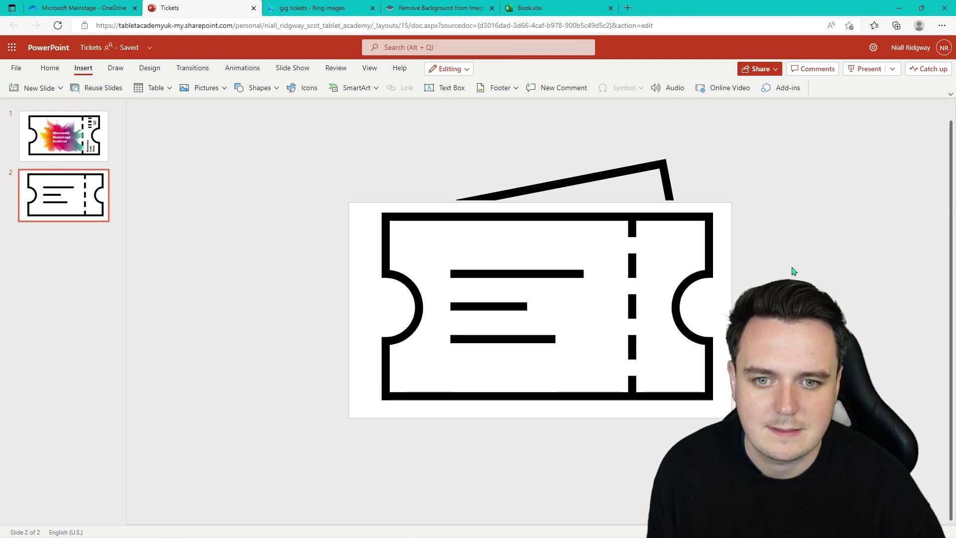
pyautogui.moveTo(622, 305); pyautogui.dragTo(619, 306)
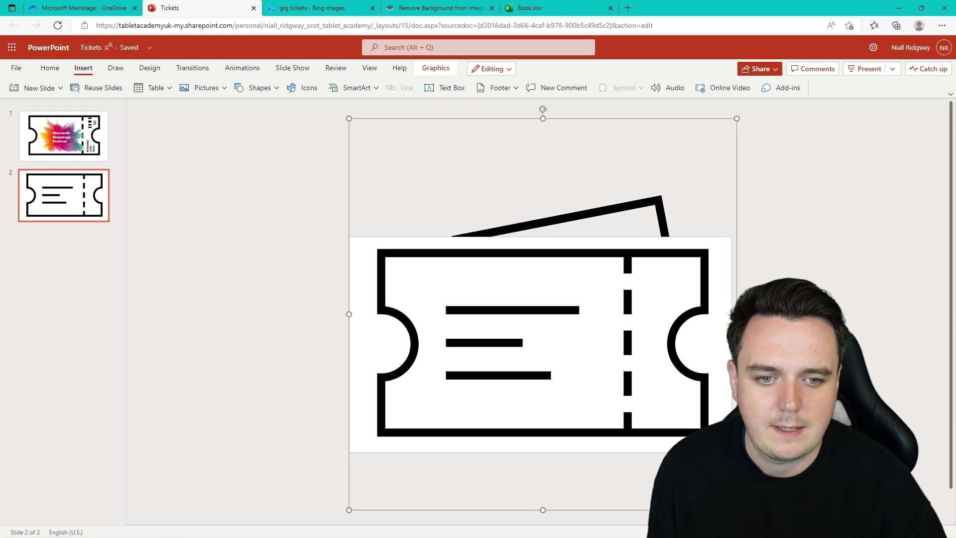
pyautogui.click(750, 357)
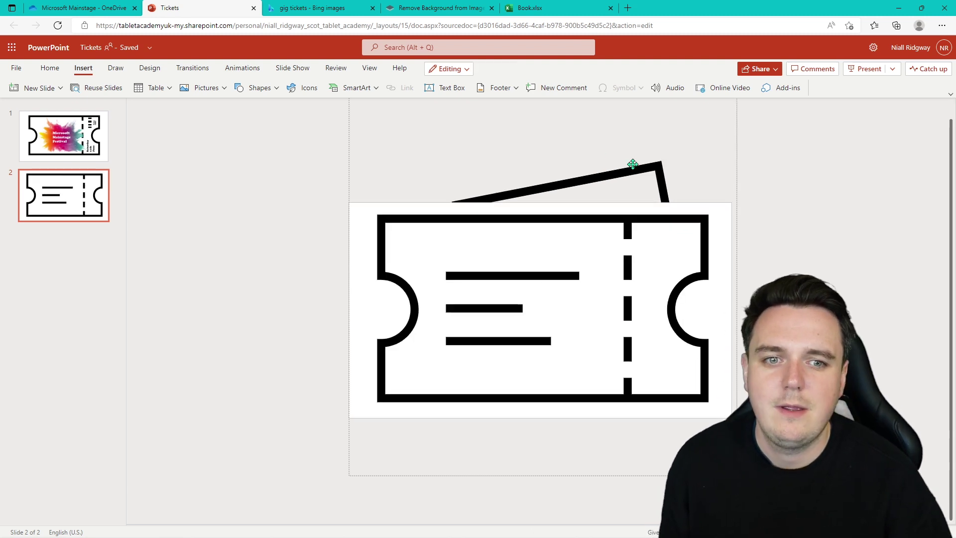
pyautogui.rightClick(651, 259)
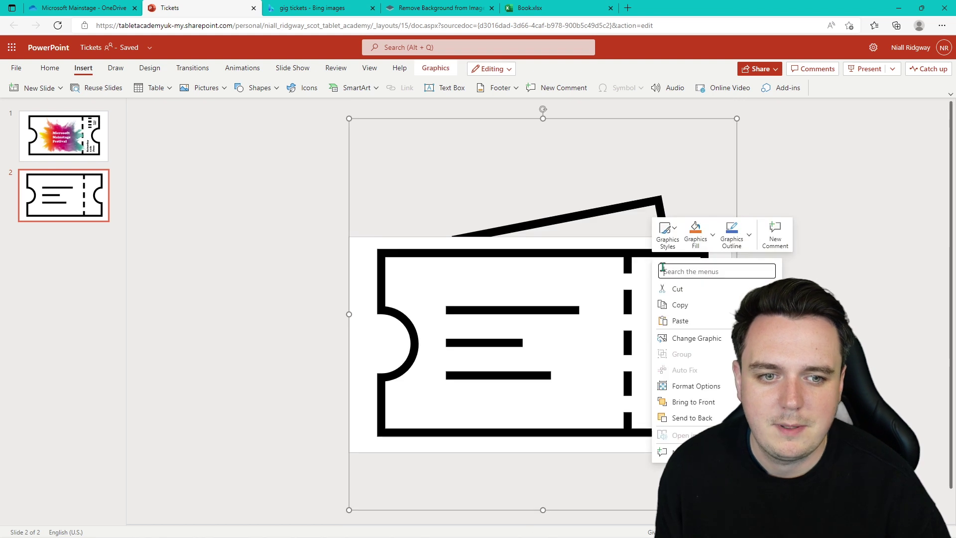
pyautogui.click(854, 257)
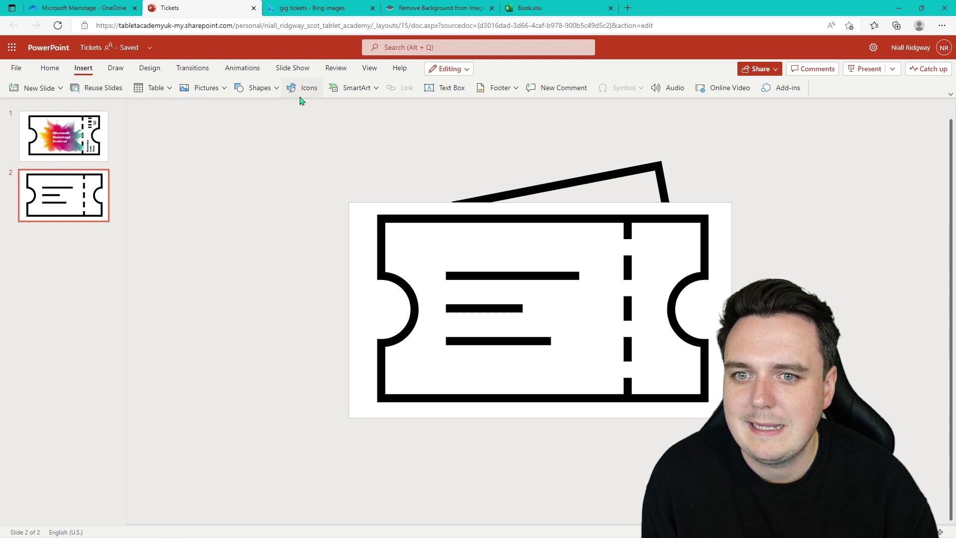
# Add a rectangle and stretch it over the ticket's three inner lines
pyautogui.click(257, 88)
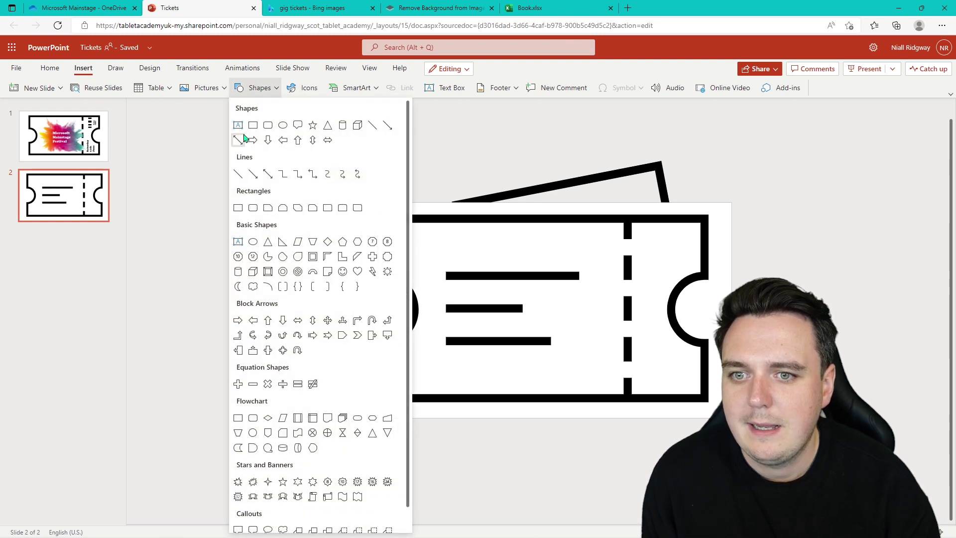
pyautogui.click(253, 125)
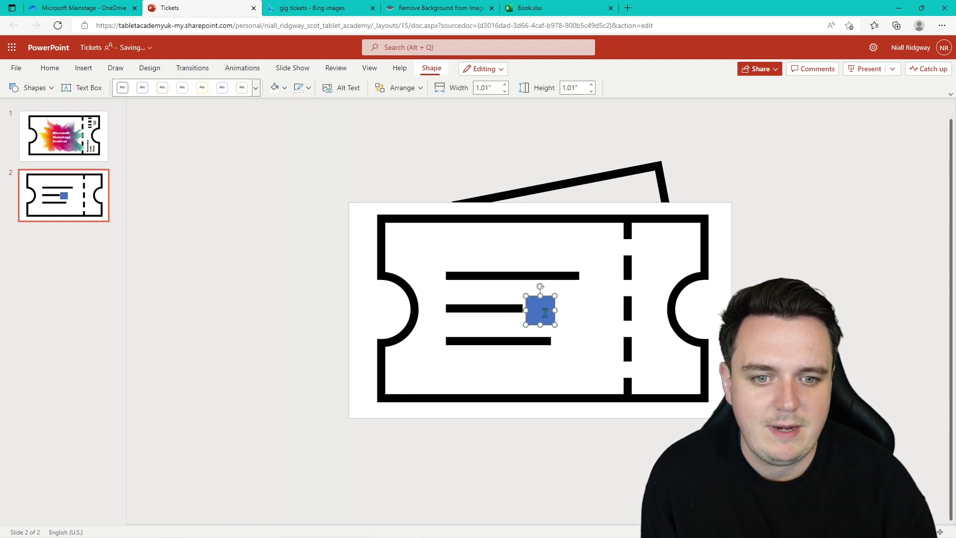
pyautogui.moveTo(526, 298); pyautogui.dragTo(448, 272)
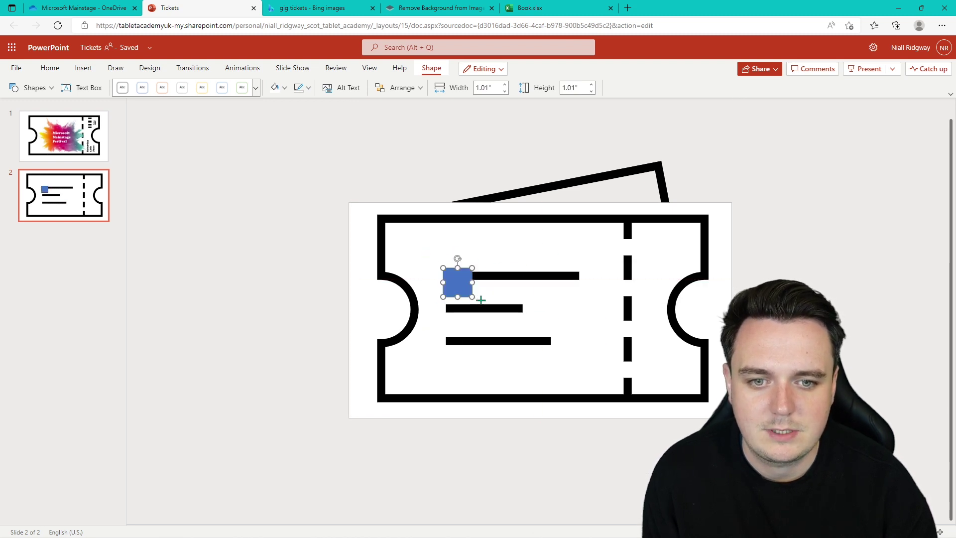
pyautogui.moveTo(481, 299); pyautogui.dragTo(595, 358)
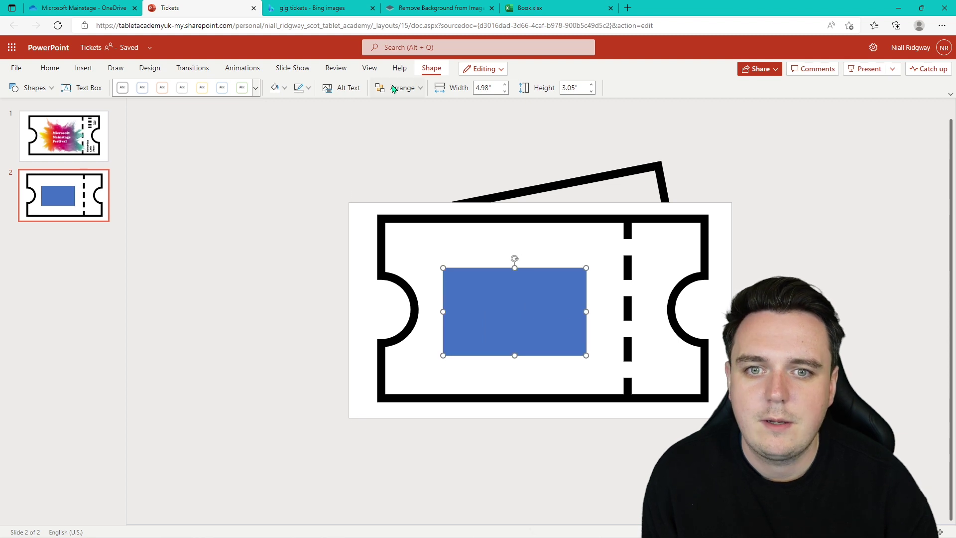
# Give the rectangle No Outline and a white fill
pyautogui.click(59, 70)
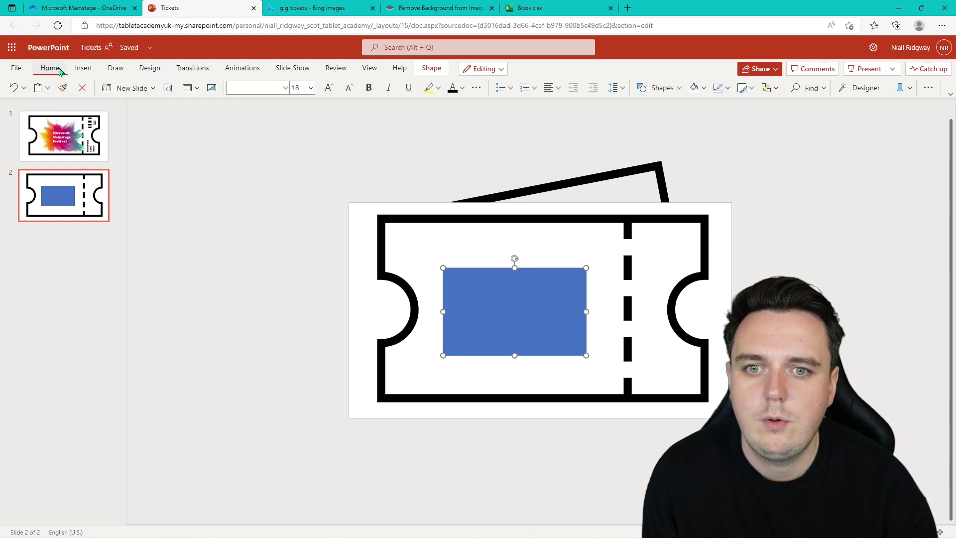
pyautogui.click(431, 68)
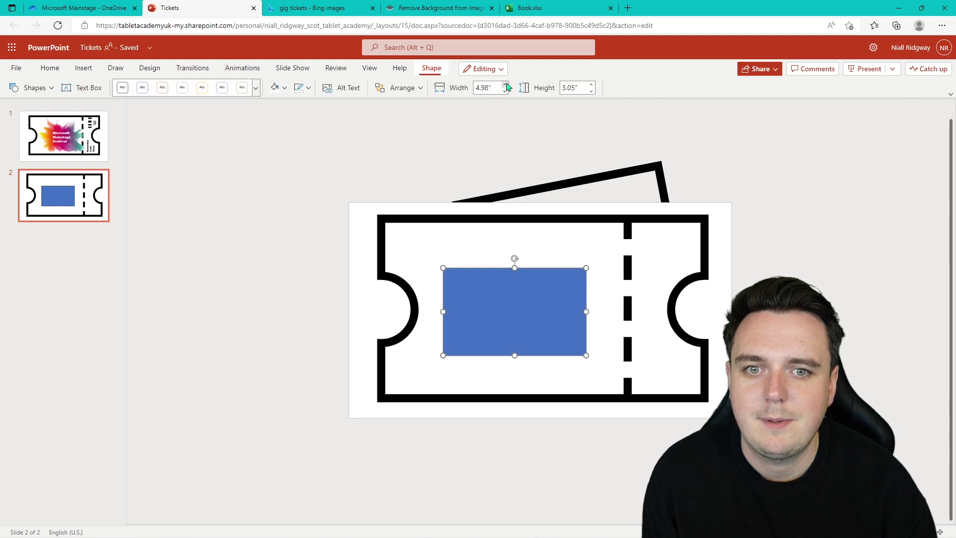
pyautogui.click(307, 88)
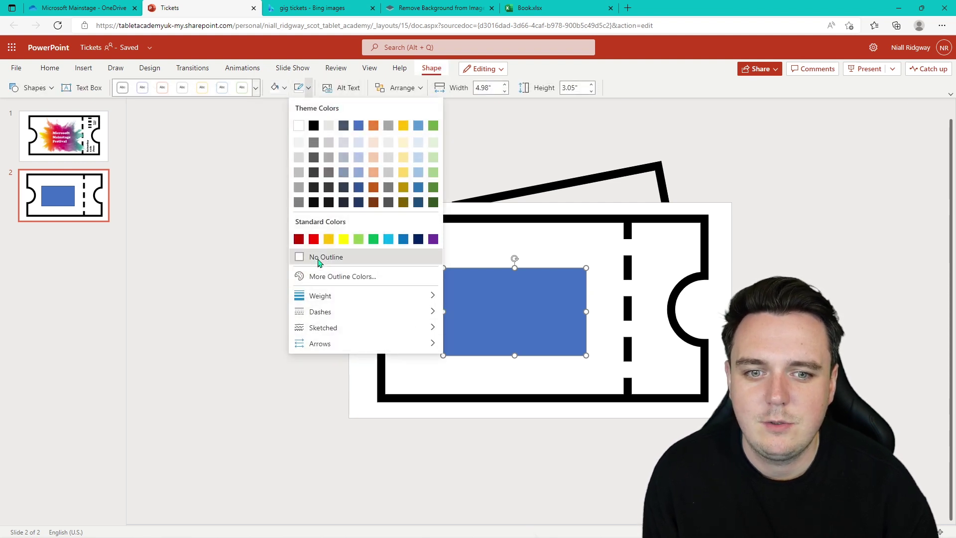
pyautogui.click(320, 258)
pyautogui.click(278, 87)
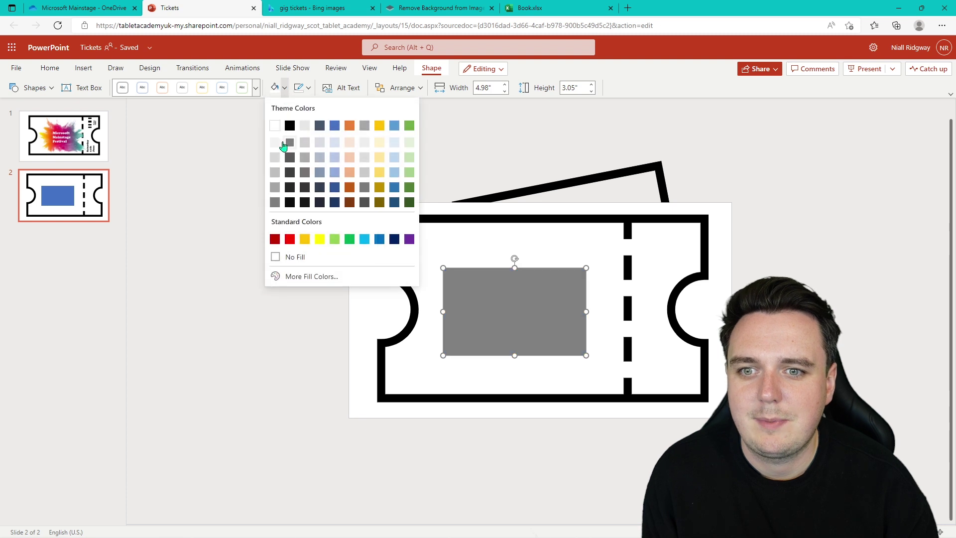
pyautogui.click(275, 127)
pyautogui.click(808, 267)
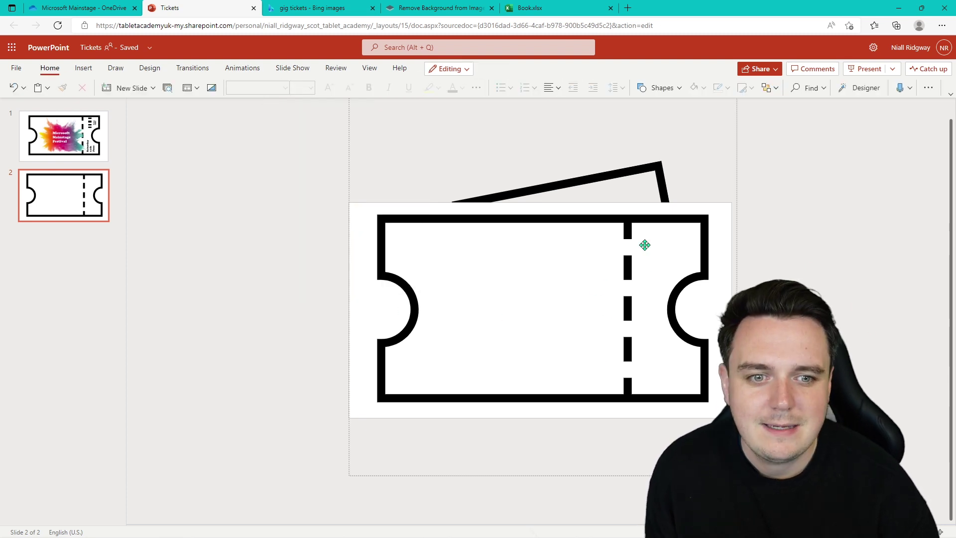
# Compare slide 2 against slide 1's ticket design and return to slide 2
pyautogui.click(57, 122)
pyautogui.click(58, 211)
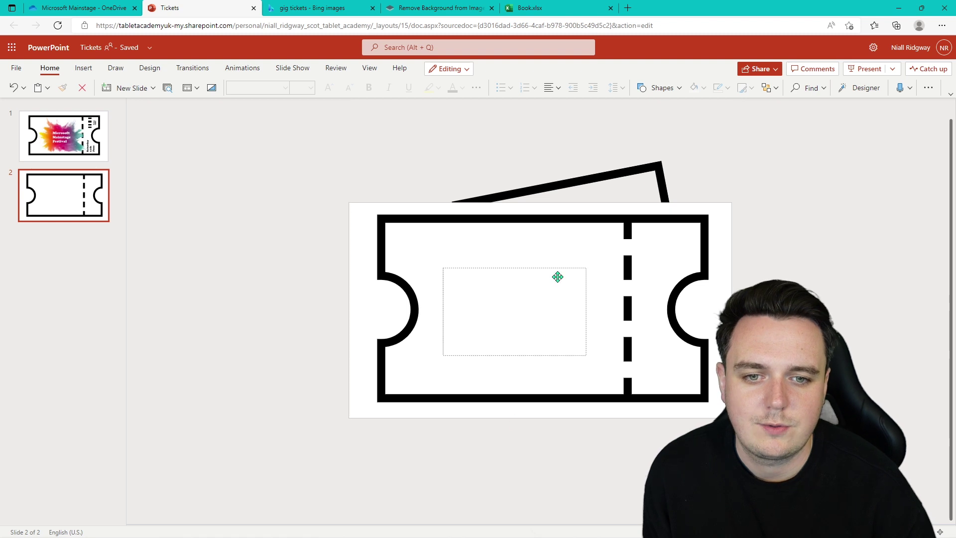
pyautogui.click(243, 206)
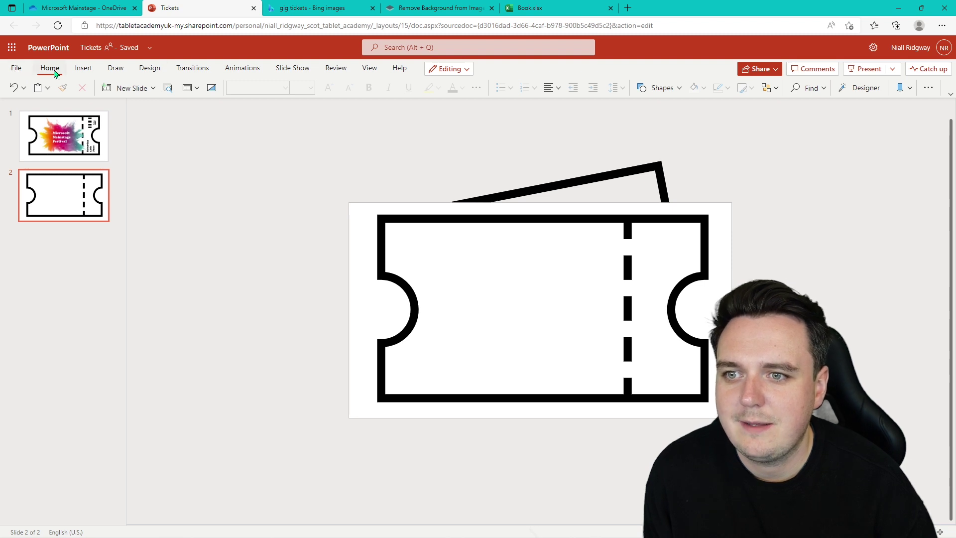
pyautogui.click(82, 68)
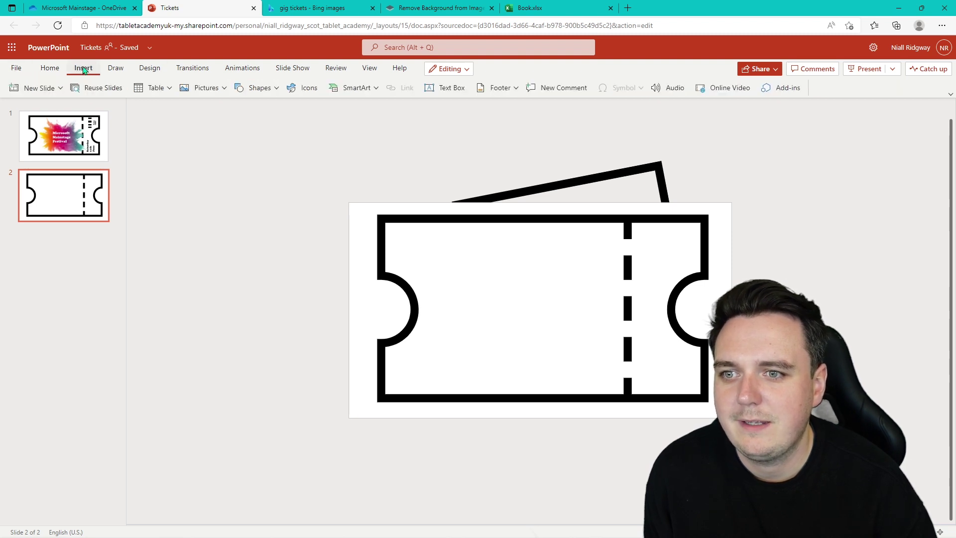
pyautogui.click(225, 89)
pyautogui.click(225, 129)
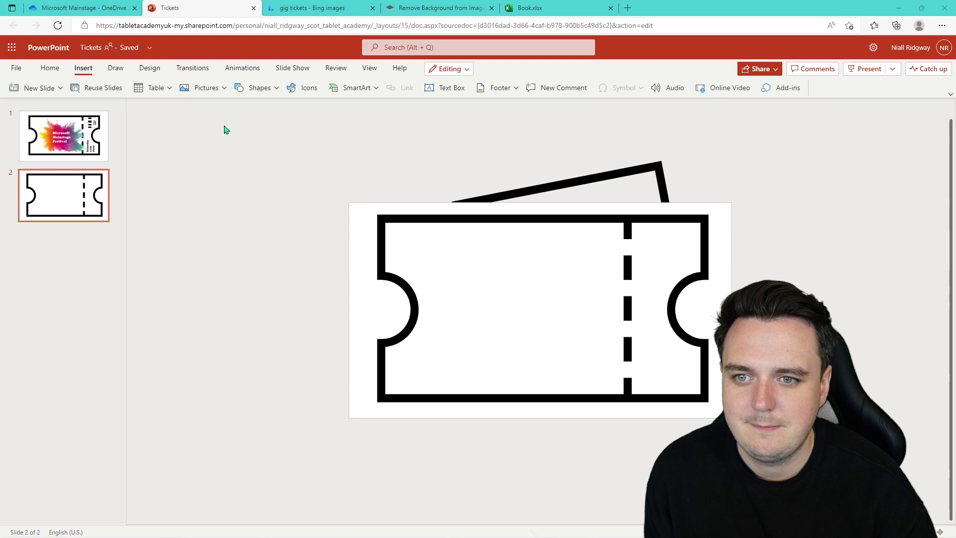
pyautogui.doubleClick(170, 180)
pyautogui.doubleClick(149, 82)
pyautogui.doubleClick(390, 95)
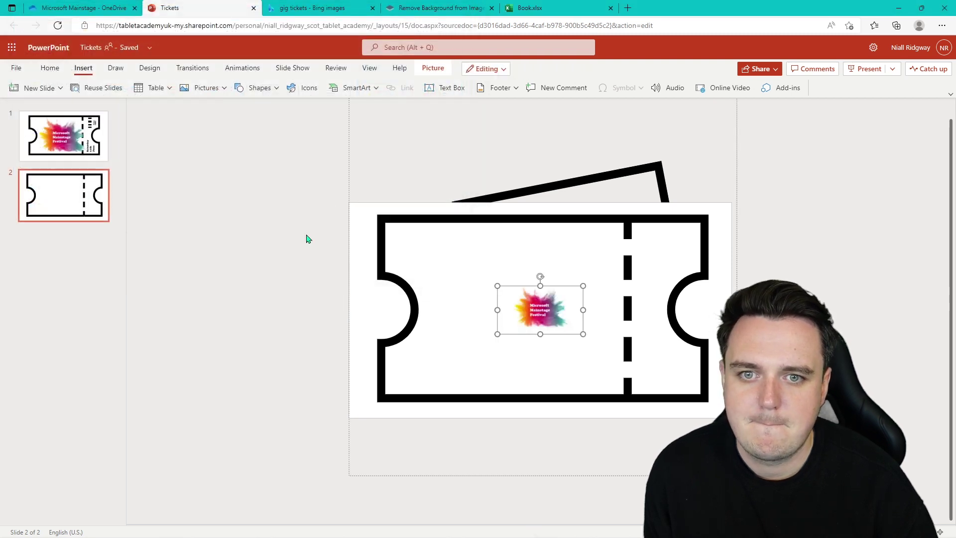
pyautogui.moveTo(497, 281); pyautogui.dragTo(372, 215)
pyautogui.moveTo(583, 334); pyautogui.dragTo(671, 384)
pyautogui.moveTo(625, 335)
pyautogui.mouseDown()
pyautogui.moveTo(634, 341)
pyautogui.moveTo(650, 324)
pyautogui.moveTo(620, 341)
pyautogui.moveTo(672, 315)
pyautogui.moveTo(587, 341)
pyautogui.moveTo(632, 348)
pyautogui.moveTo(640, 331)
pyautogui.moveTo(629, 331)
pyautogui.moveTo(652, 384)
pyautogui.moveTo(608, 342)
pyautogui.moveTo(618, 337)
pyautogui.mouseUp()
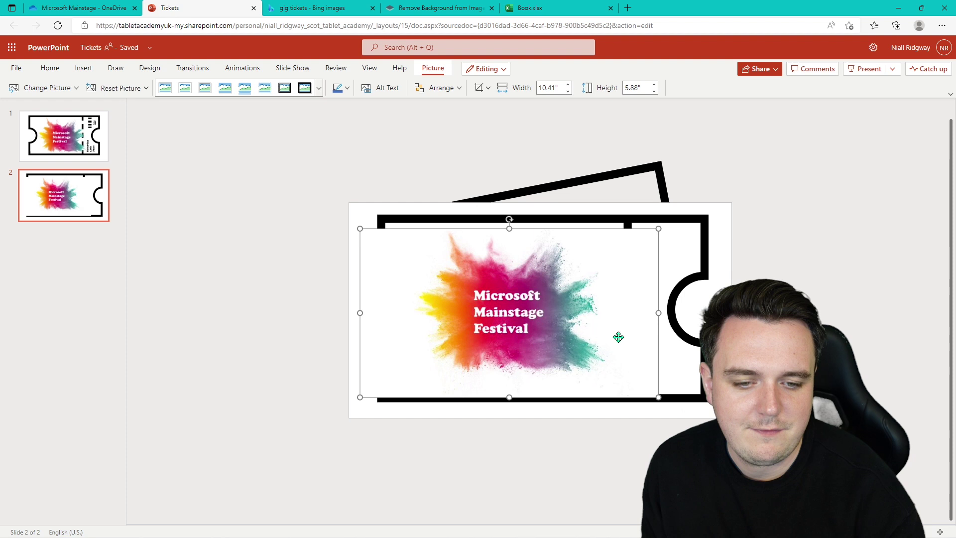
pyautogui.press('Delete')
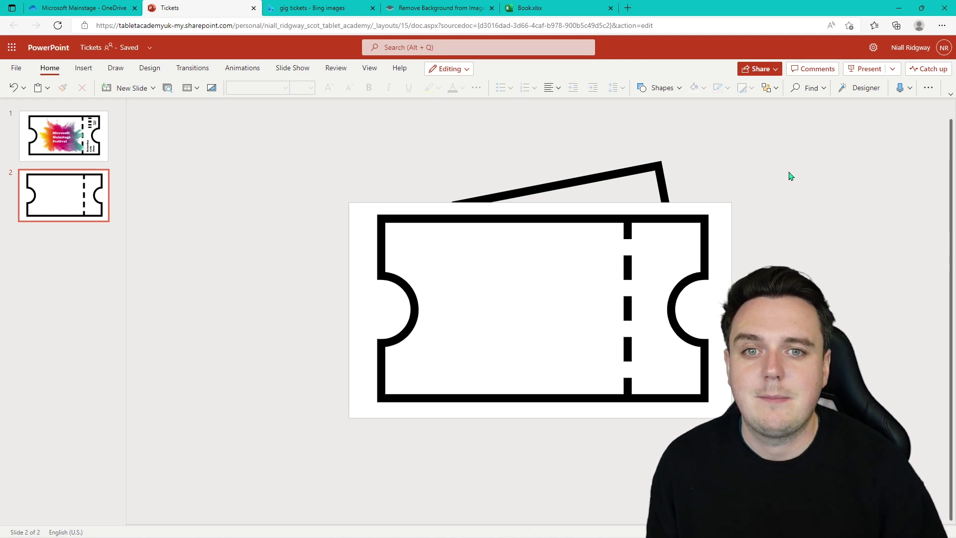
# Download the background-removed festival logo from remove.bg as Slide6-removebg-preview (1).png
pyautogui.click(405, 6)
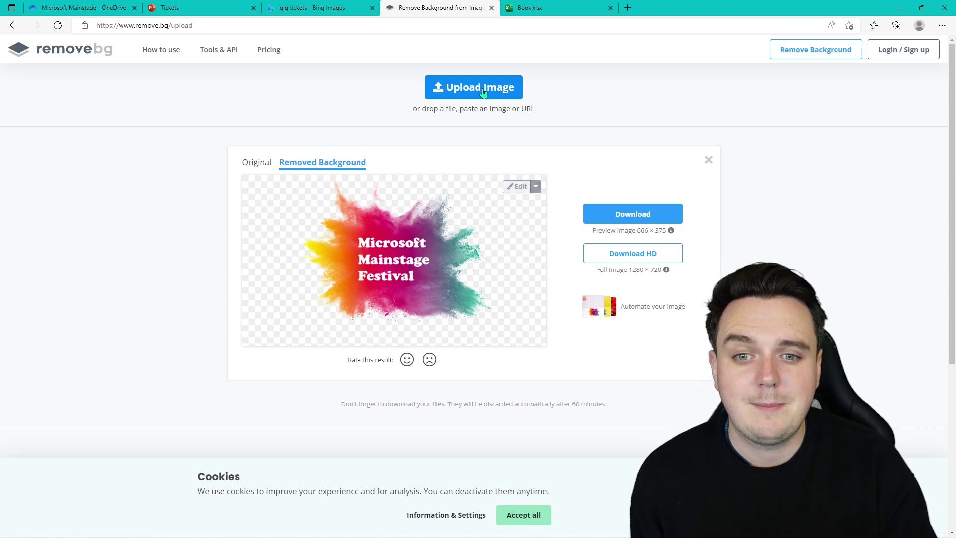
pyautogui.click(667, 214)
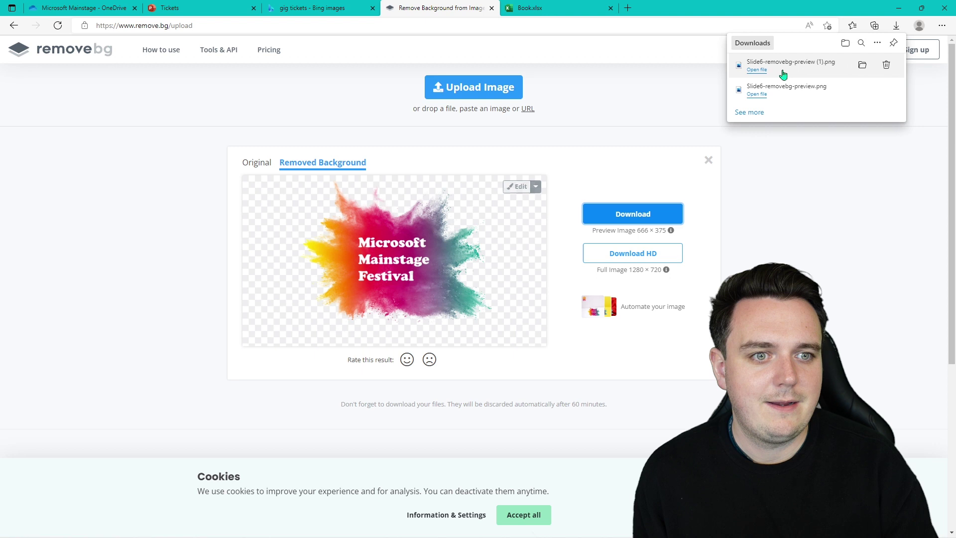
# Insert the downloaded background-free logo PNG onto slide 2 and enlarge it to 10.33" by 5.82"
pyautogui.click(222, 7)
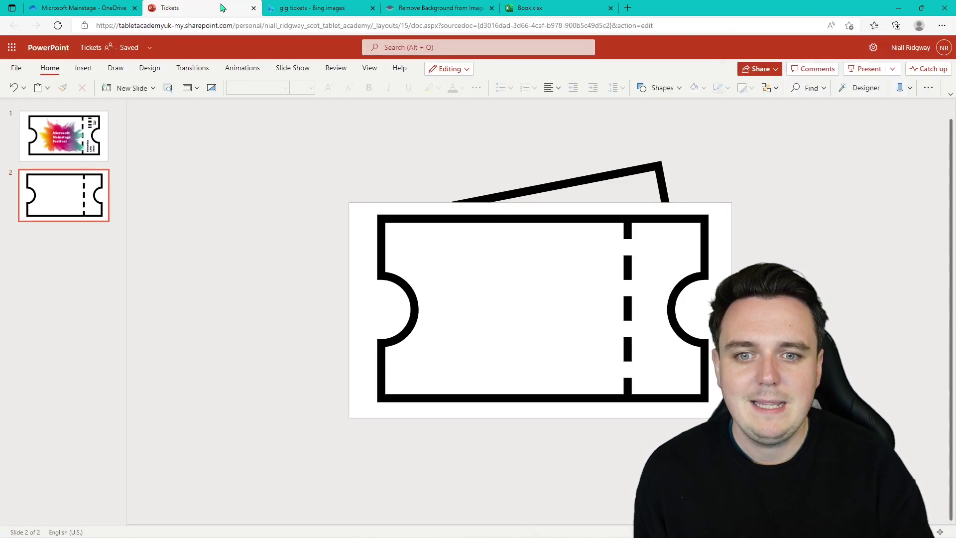
pyautogui.click(84, 68)
pyautogui.click(225, 90)
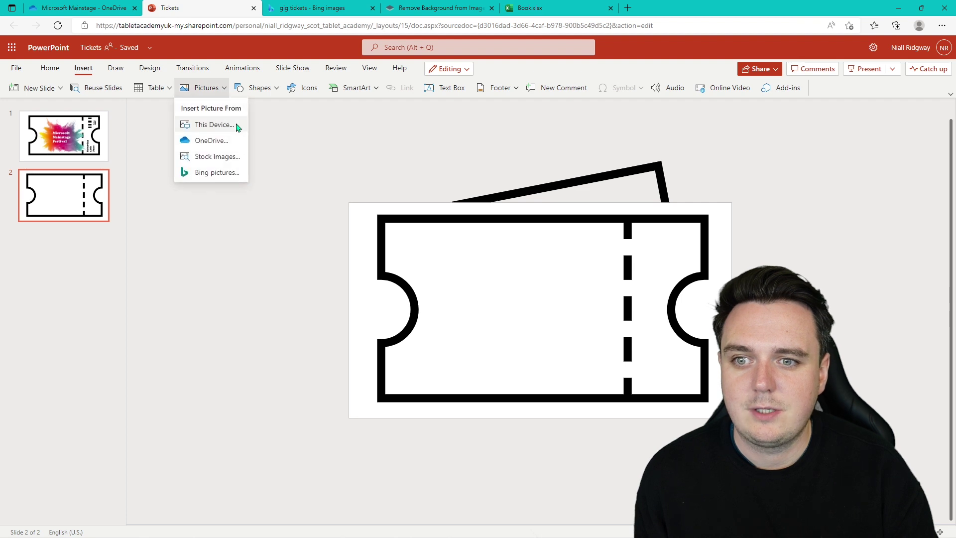
pyautogui.click(234, 131)
pyautogui.doubleClick(391, 95)
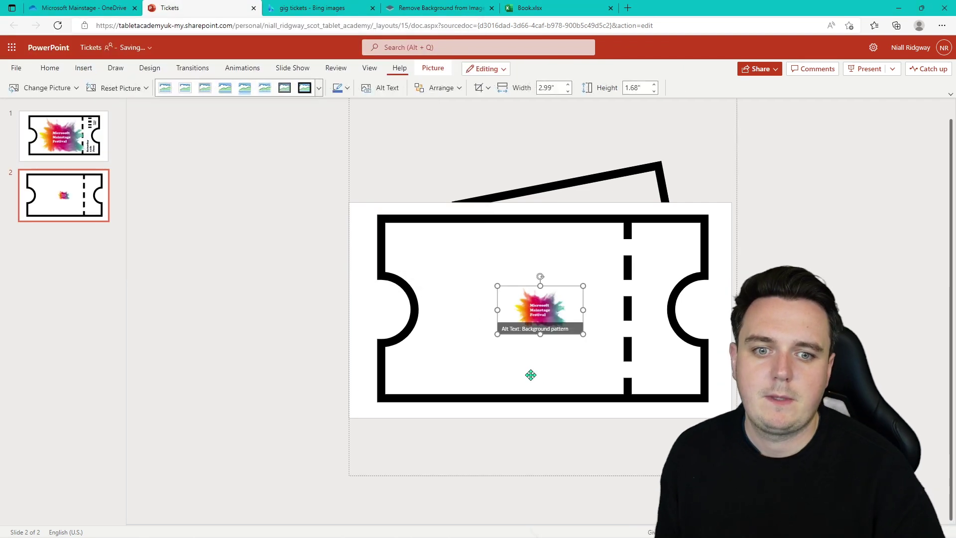
pyautogui.moveTo(499, 287); pyautogui.dragTo(380, 219)
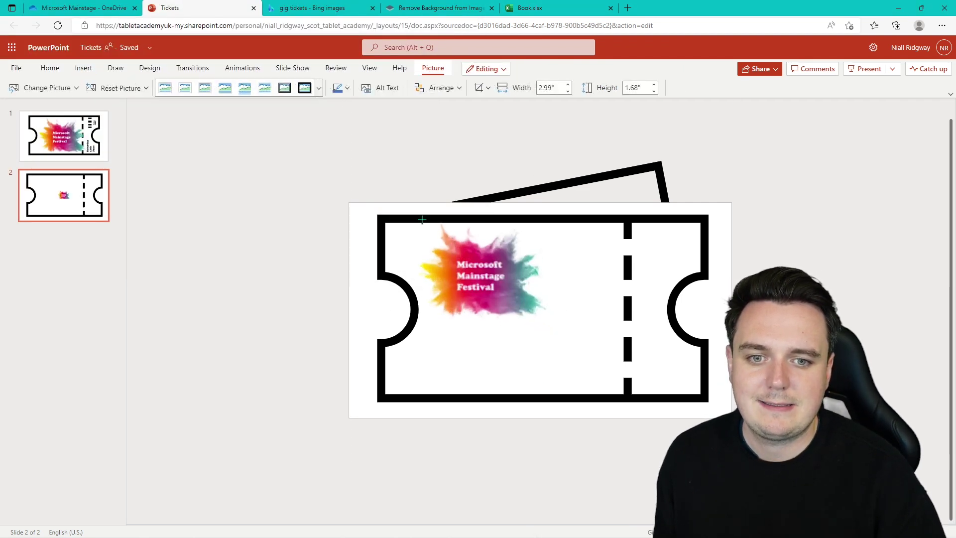
pyautogui.moveTo(584, 333); pyautogui.dragTo(671, 384)
pyautogui.moveTo(559, 301)
pyautogui.mouseDown()
pyautogui.moveTo(544, 300)
pyautogui.moveTo(509, 255)
pyautogui.moveTo(532, 267)
pyautogui.moveTo(612, 272)
pyautogui.moveTo(566, 307)
pyautogui.moveTo(495, 282)
pyautogui.moveTo(543, 295)
pyautogui.moveTo(544, 306)
pyautogui.mouseUp()
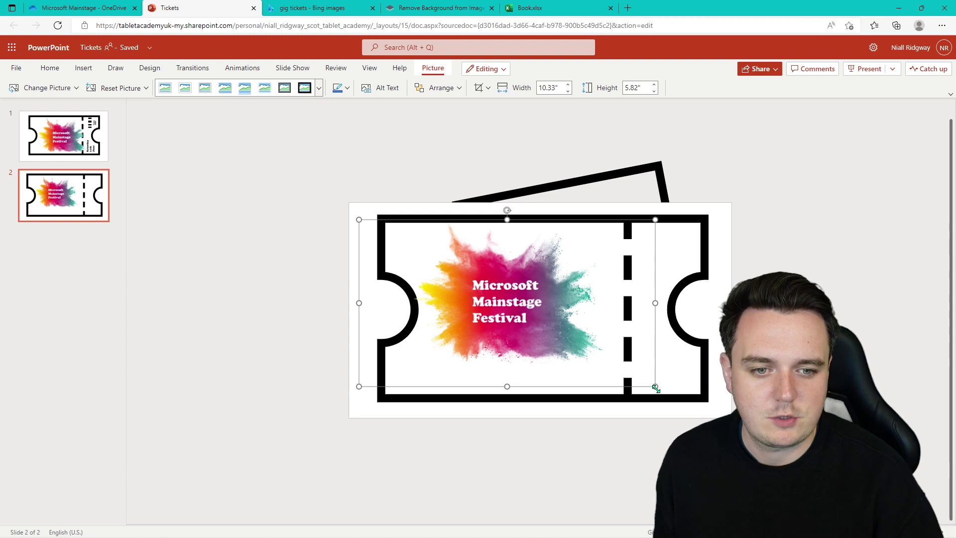
# Enlarge the logo to about 12 by 7 inches and crop its right, bottom and left edges
pyautogui.moveTo(656, 387); pyautogui.dragTo(706, 415)
pyautogui.rightClick(528, 284)
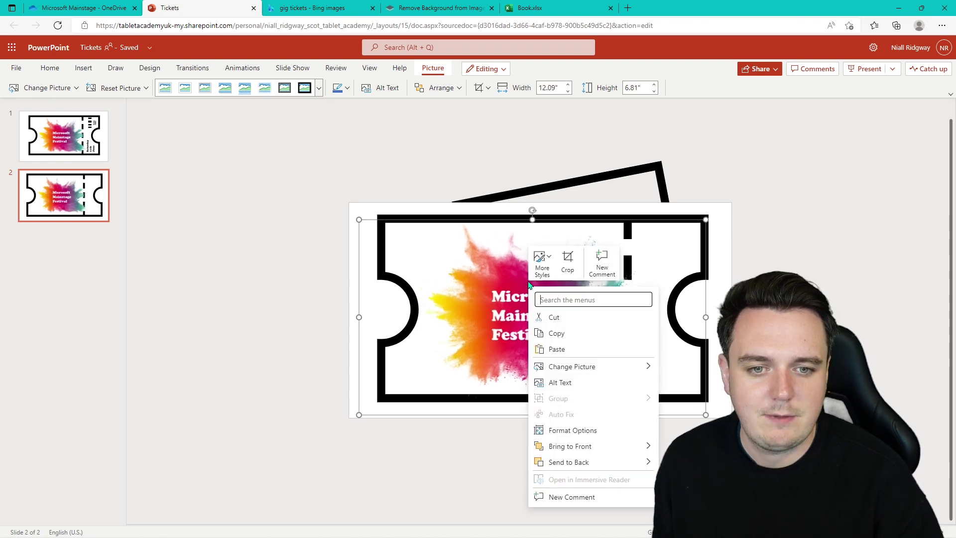
pyautogui.click(573, 267)
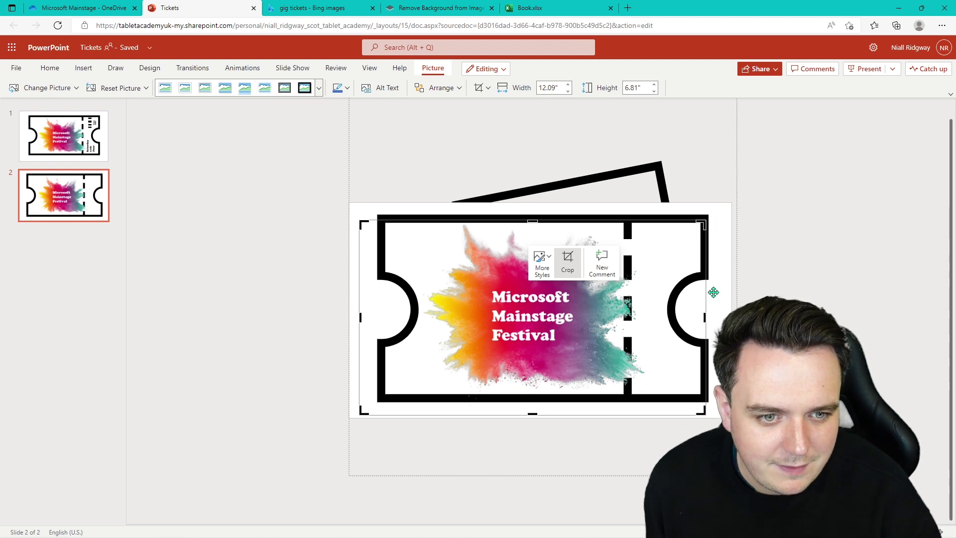
pyautogui.moveTo(706, 318); pyautogui.dragTo(648, 318)
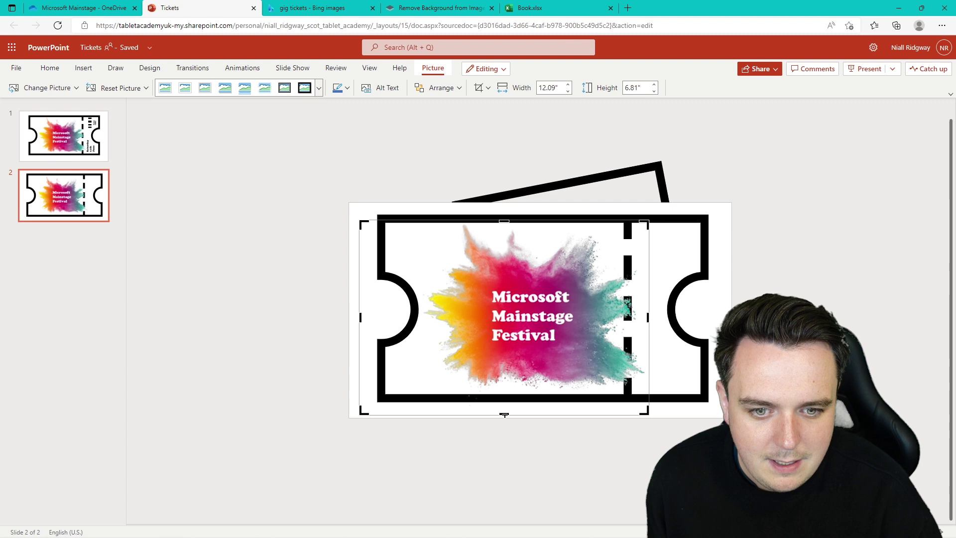
pyautogui.moveTo(509, 411); pyautogui.dragTo(504, 394)
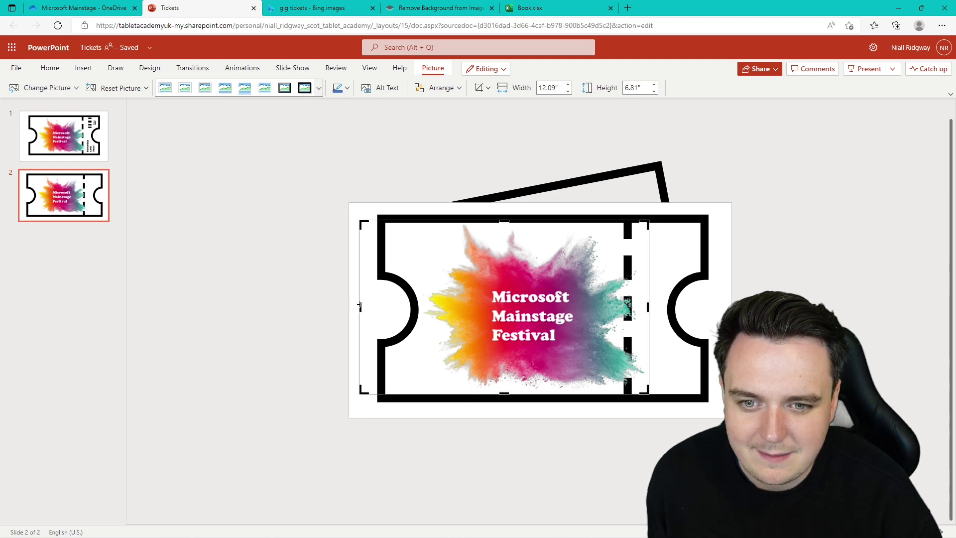
pyautogui.moveTo(360, 305); pyautogui.dragTo(419, 304)
pyautogui.click(784, 241)
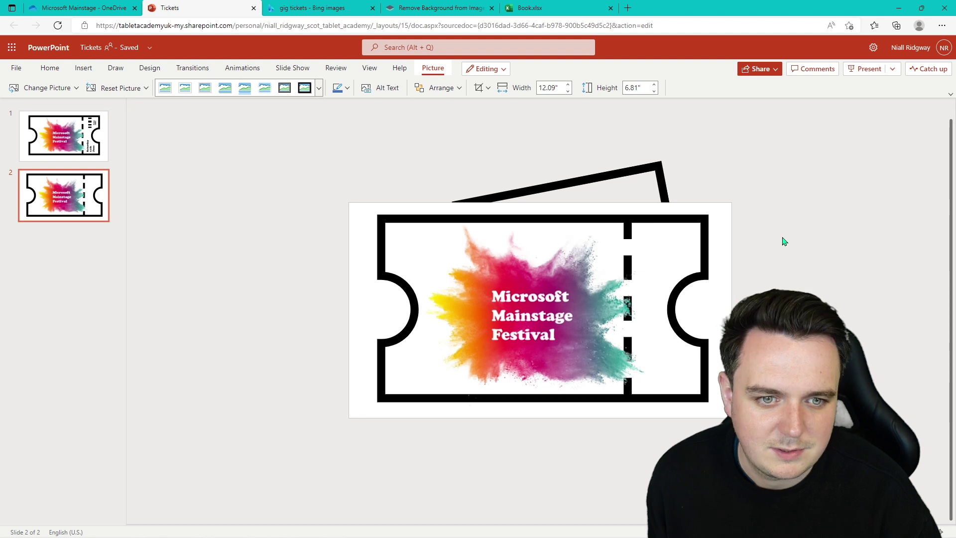
pyautogui.click(556, 304)
# Nudge the logo slightly left and down on the ticket, then open Microsoft Mainstage Logo.pptx
pyautogui.moveTo(558, 313); pyautogui.dragTo(550, 312)
pyautogui.click(645, 220)
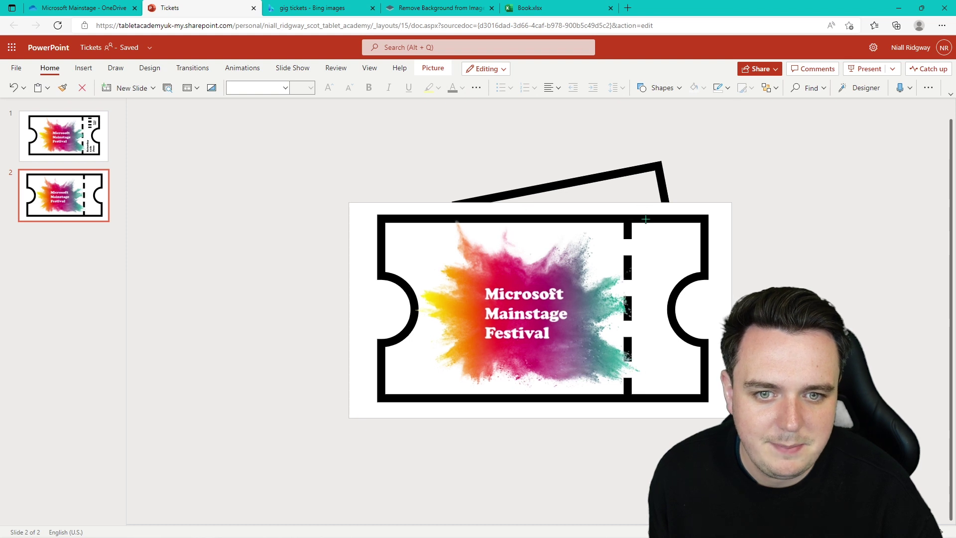
pyautogui.click(549, 283)
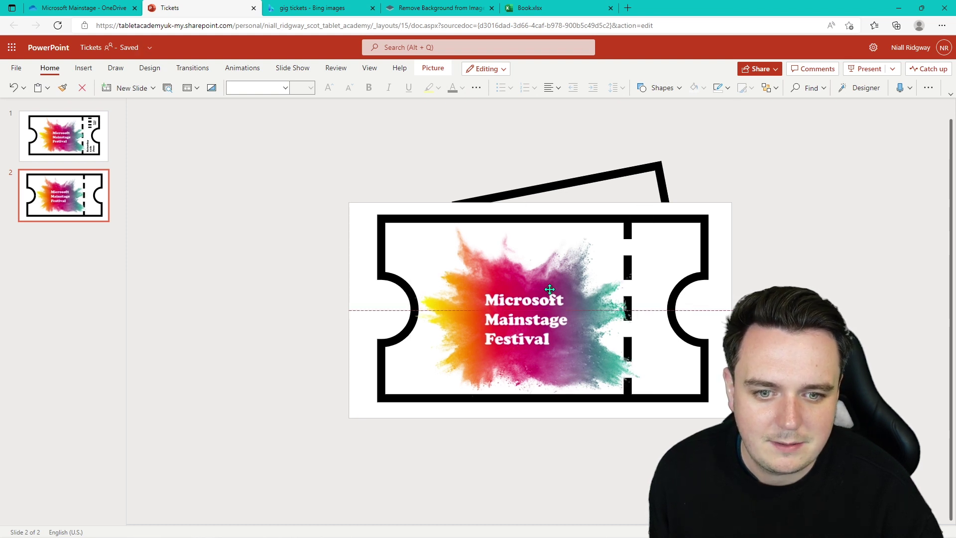
pyautogui.press('Down')
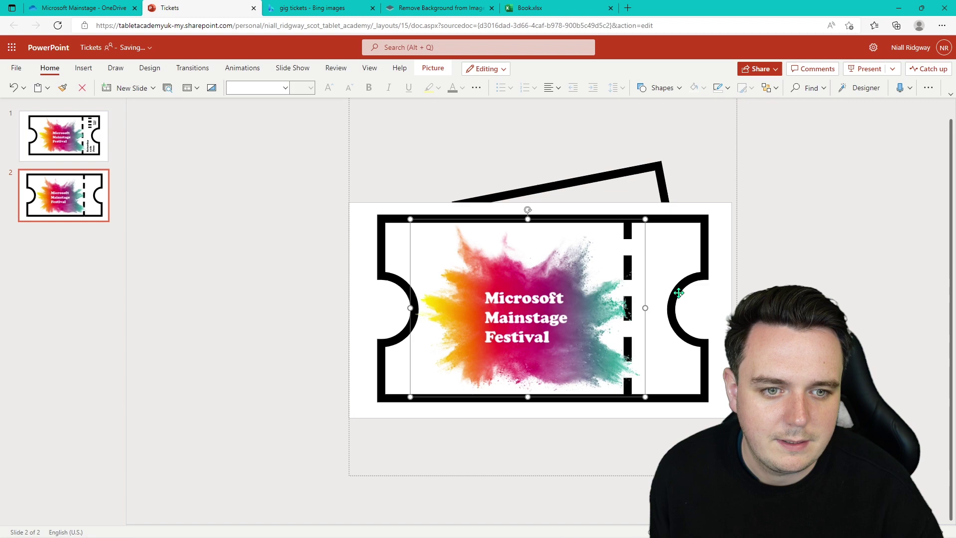
pyautogui.press('Escape')
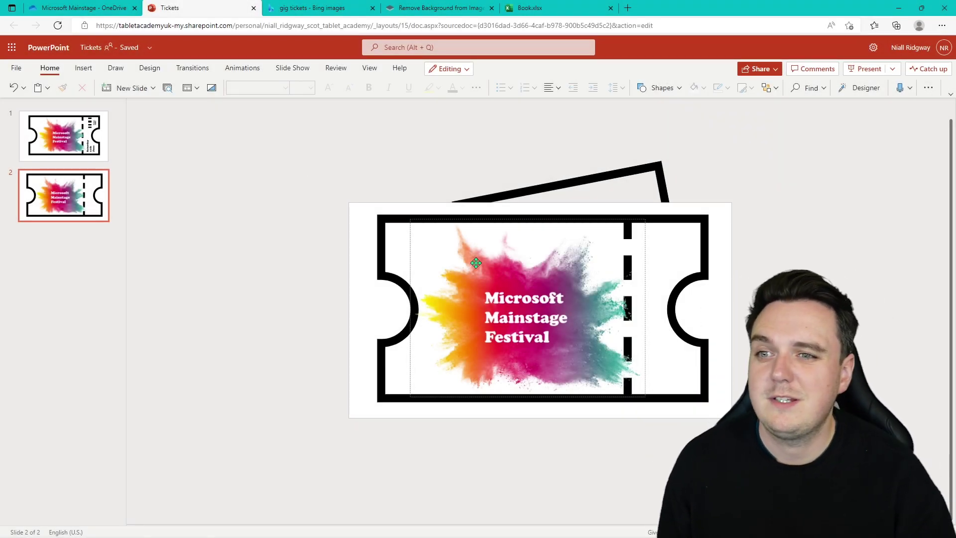
pyautogui.press('Escape')
pyautogui.click(86, 4)
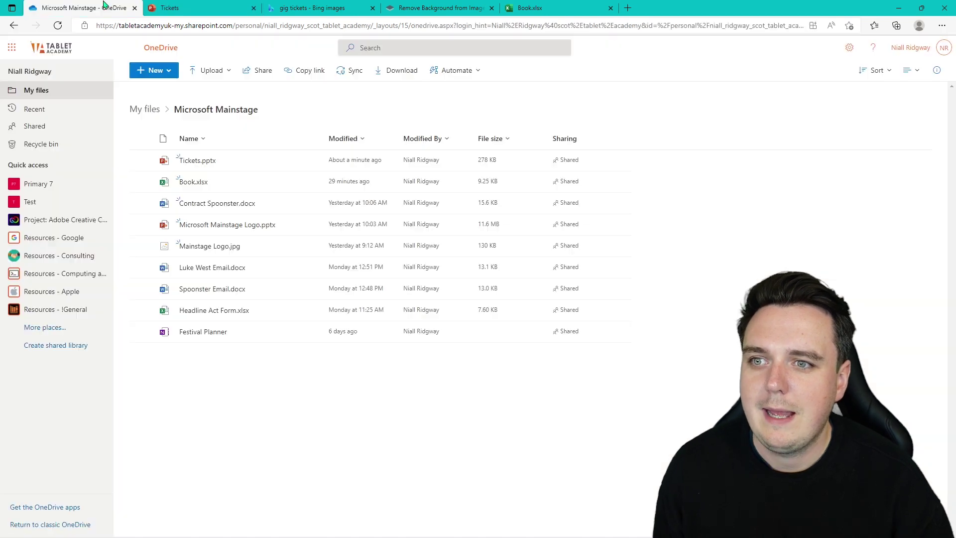
pyautogui.click(238, 225)
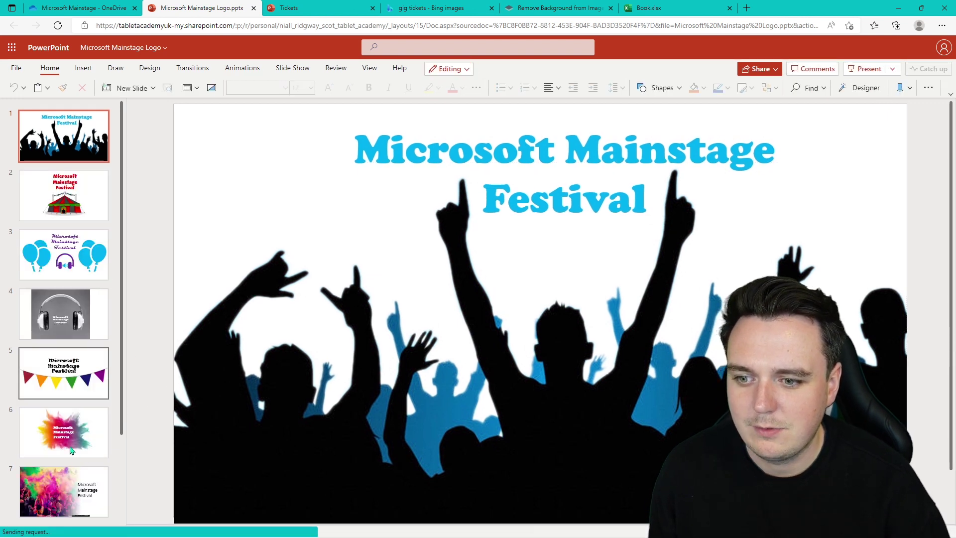
# Copy the 'Microsoft Mainstage Festival' title box from logo slide 6 and paste it onto the ticket
pyautogui.click(71, 429)
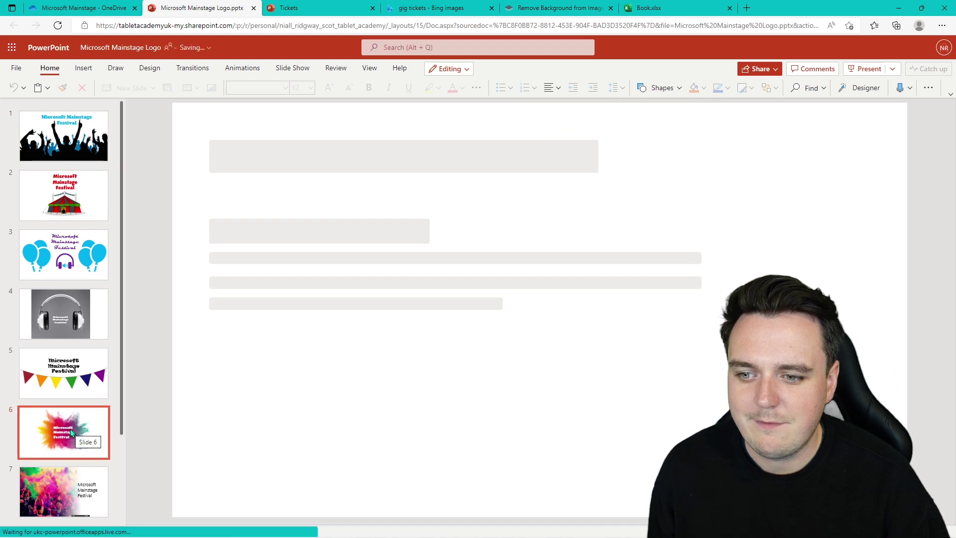
pyautogui.click(504, 276)
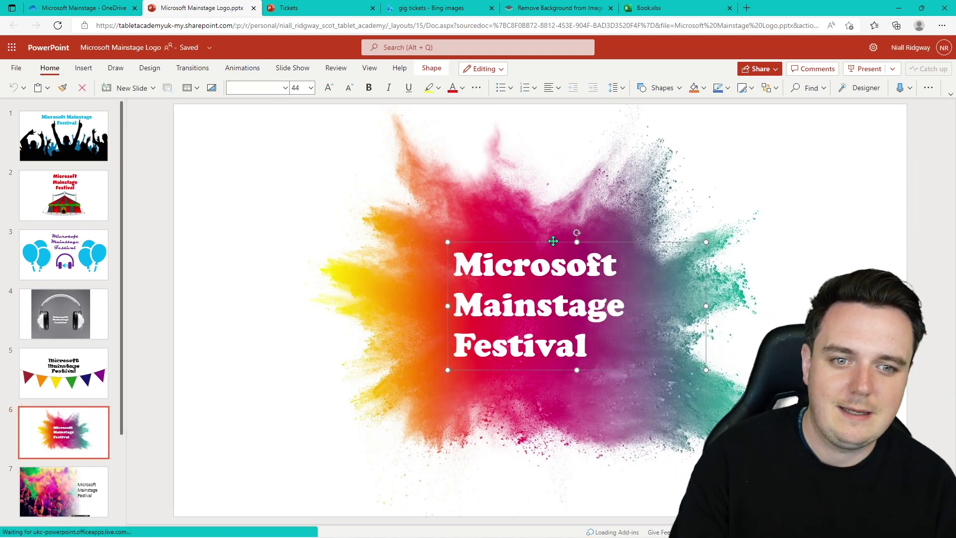
pyautogui.click(352, 6)
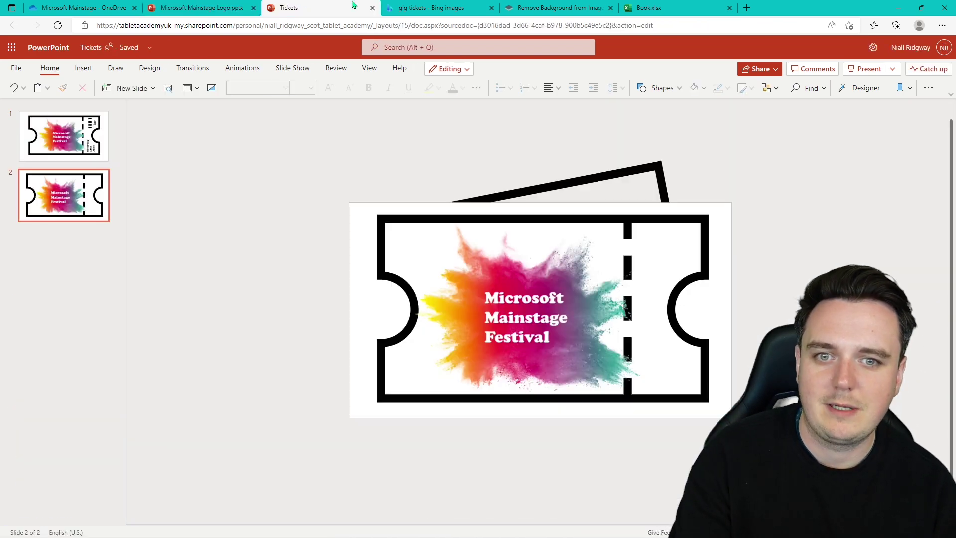
pyautogui.click(666, 256)
pyautogui.hotkey('ctrl', 'v')
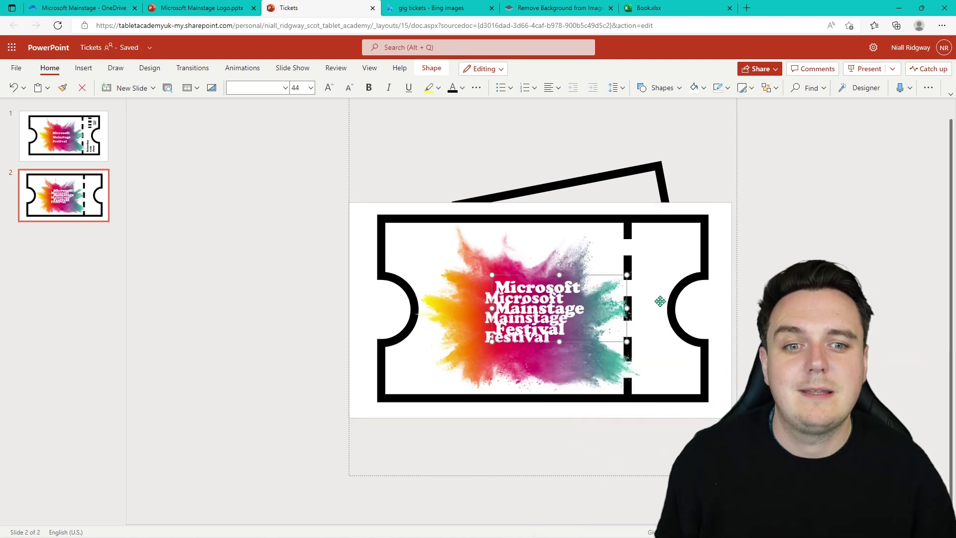
# Make the pasted title black at 24 pt, rotate it 90° and place it on the right stub
pyautogui.click(555, 311)
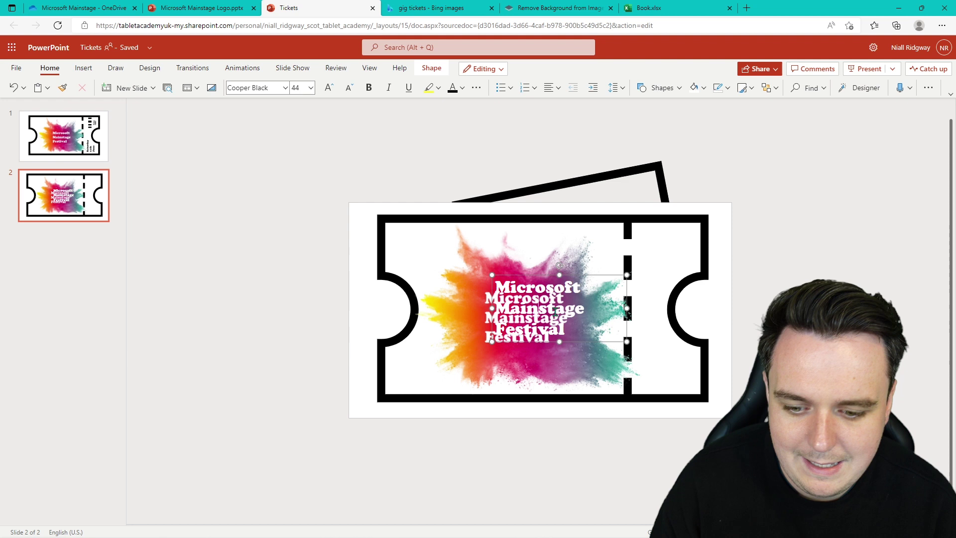
pyautogui.hotkey('ctrl', 'a')
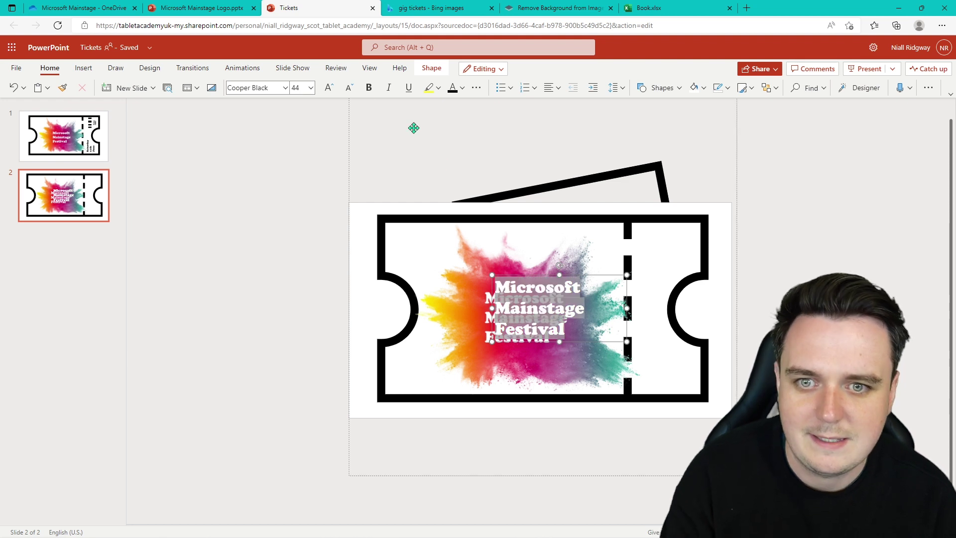
pyautogui.click(453, 88)
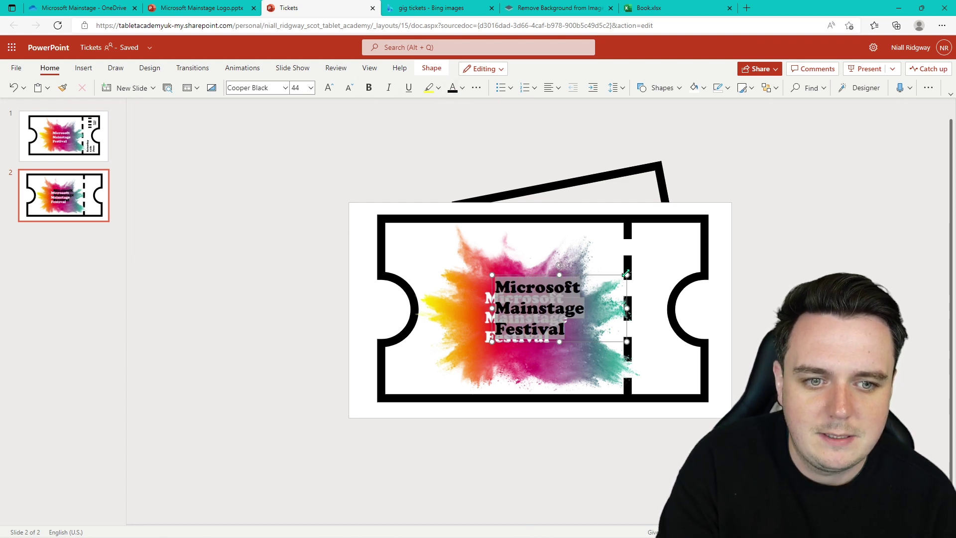
pyautogui.click(349, 88)
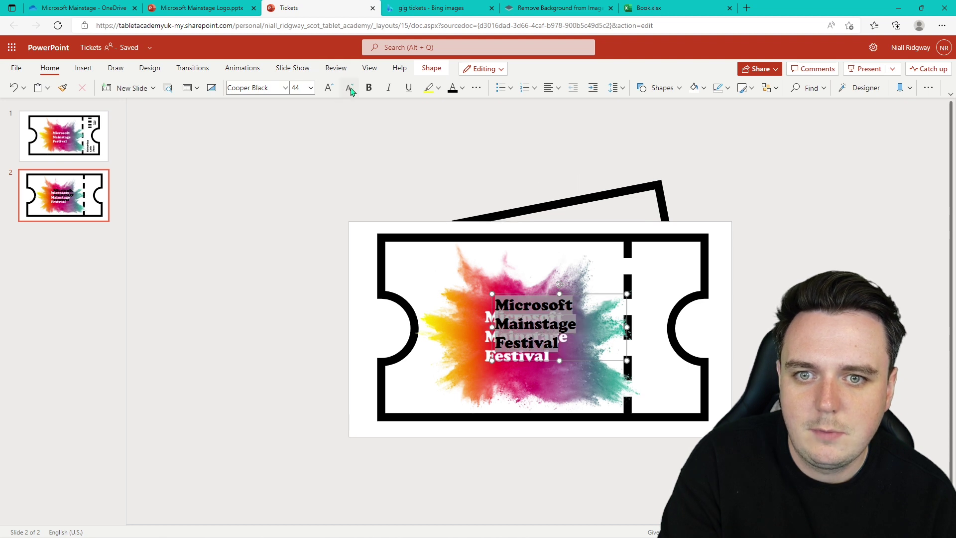
pyautogui.click(349, 88)
pyautogui.click(349, 88)
pyautogui.click(349, 87)
pyautogui.click(349, 88)
pyautogui.moveTo(559, 284); pyautogui.dragTo(527, 311)
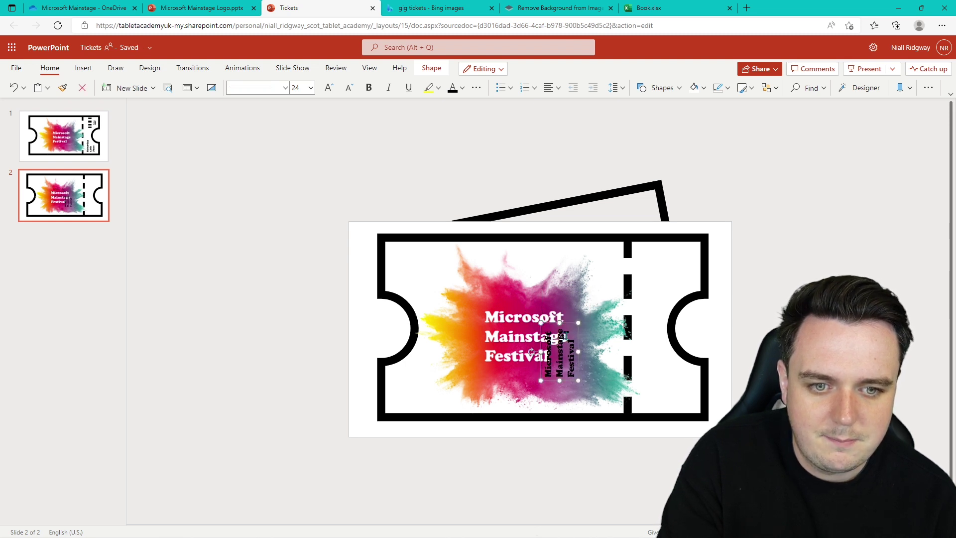
pyautogui.moveTo(541, 339); pyautogui.dragTo(646, 367)
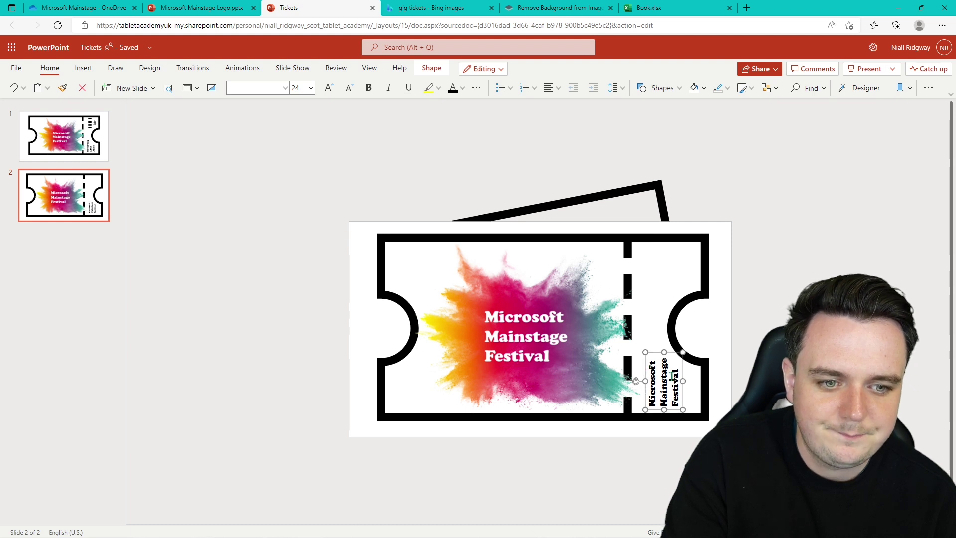
# Replace the stub's vertical title with 'Saturday 11th June' and nudge the box into line on the stub
pyautogui.scroll(-1, 683, 377)
pyautogui.press('BackSpace')
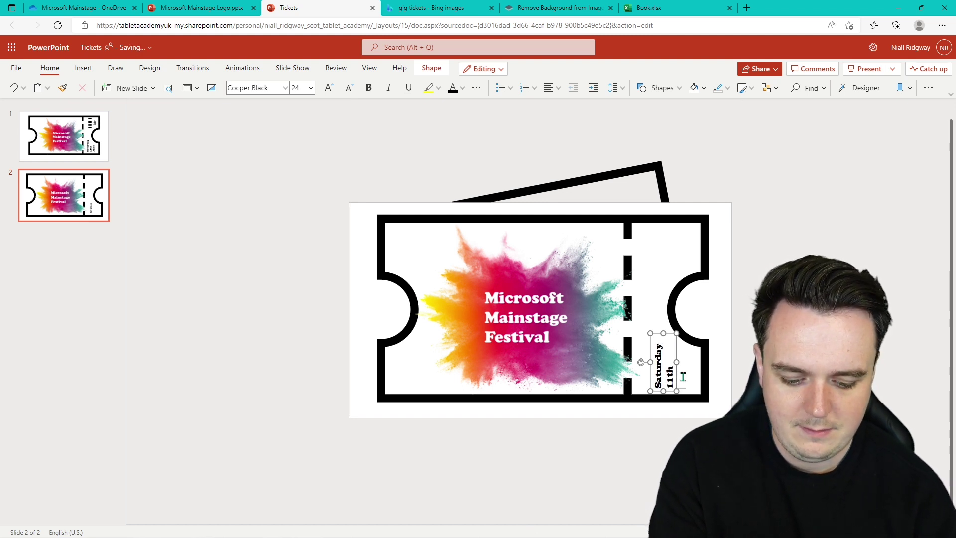
pyautogui.write('ne')
pyautogui.press('Escape')
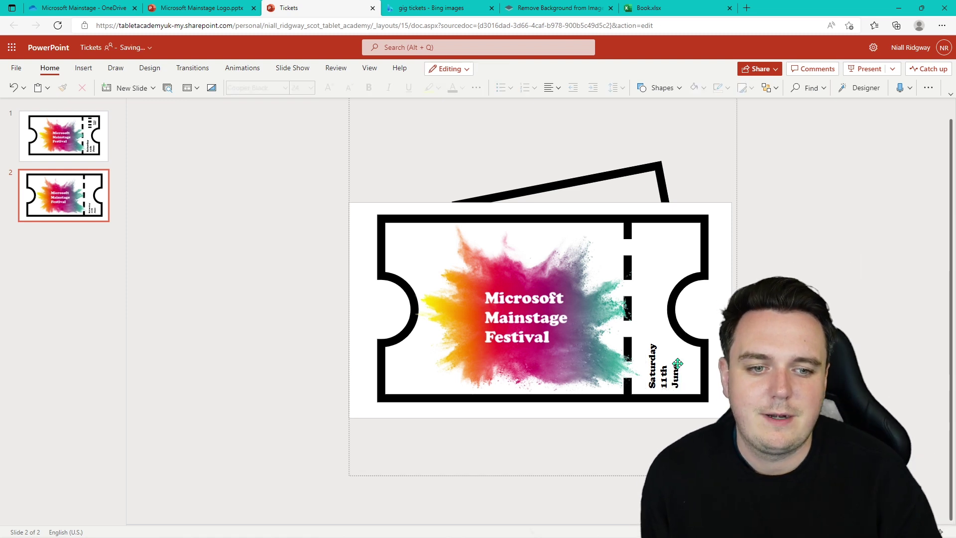
pyautogui.click(671, 379)
pyautogui.moveTo(683, 343); pyautogui.dragTo(688, 339)
pyautogui.press('Escape')
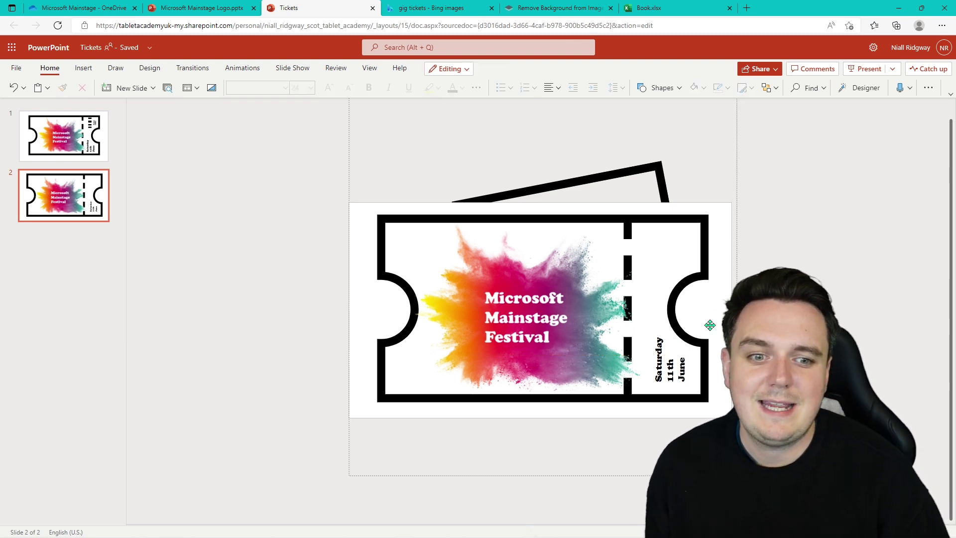
# Ctrl-drag a copy of the date text box up to the top of the stub
pyautogui.click(671, 319)
pyautogui.click(682, 324)
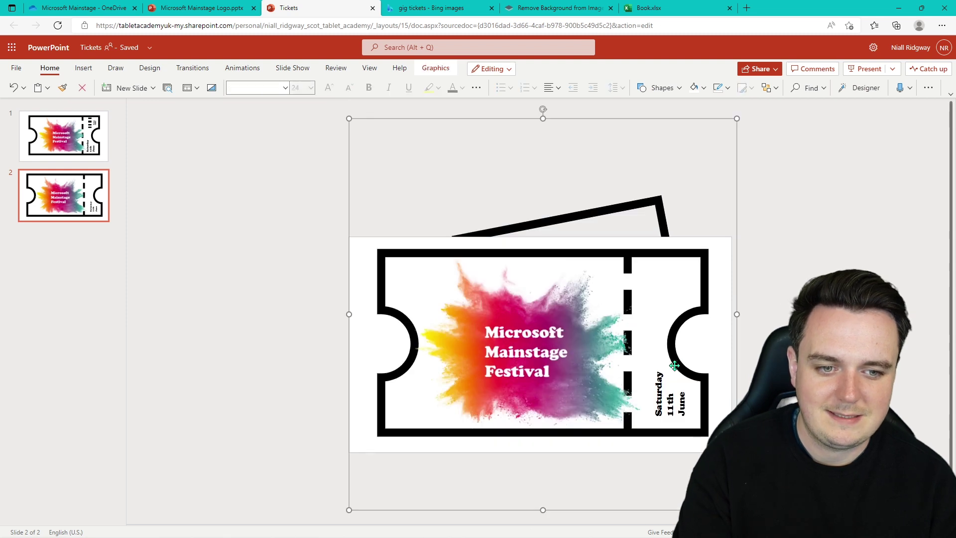
pyautogui.click(660, 324)
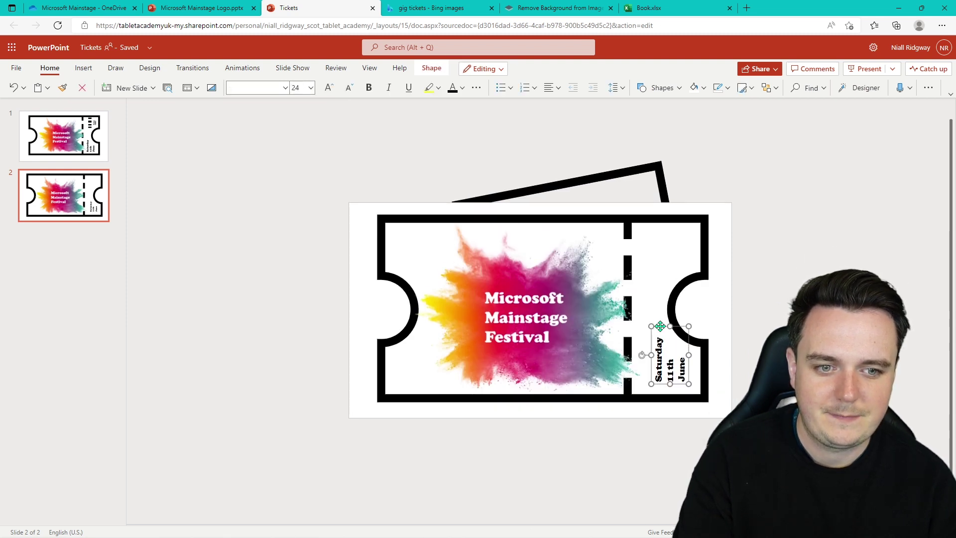
pyautogui.moveTo(661, 327); pyautogui.dragTo(689, 210)
# Change the copy's text to 'Ticket #0002' and nudge the label slightly right
pyautogui.click(673, 246)
pyautogui.hotkey('ctrl', 'a')
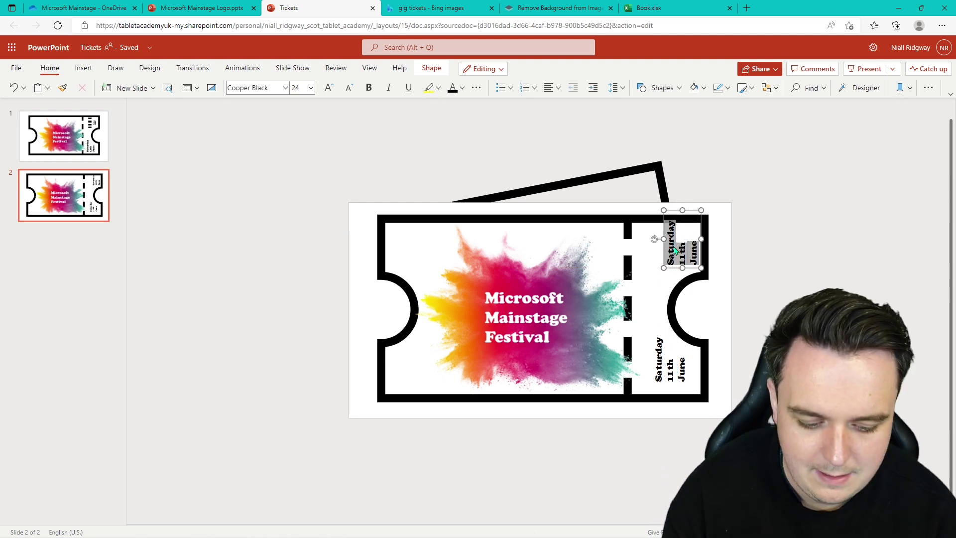
pyautogui.press('Delete')
pyautogui.write('Ticket #')
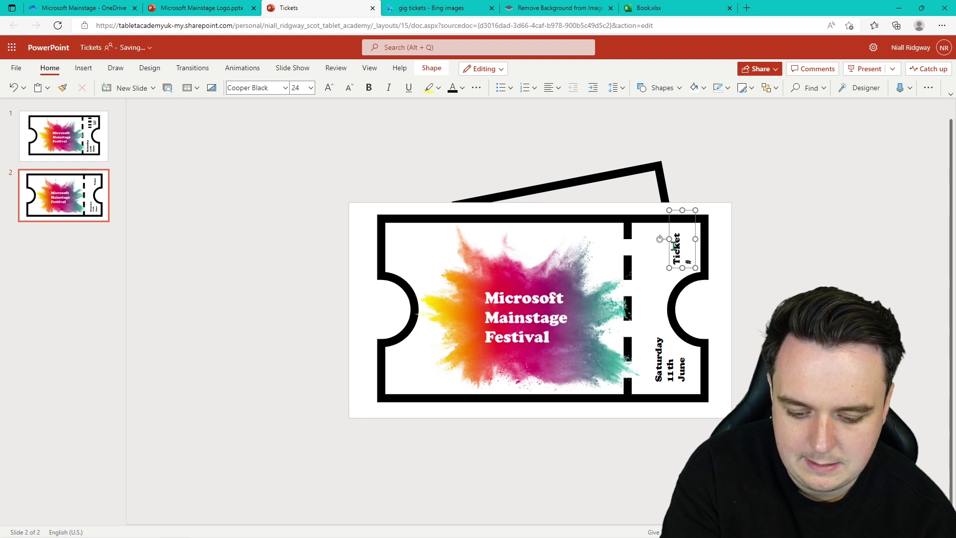
pyautogui.write('0002')
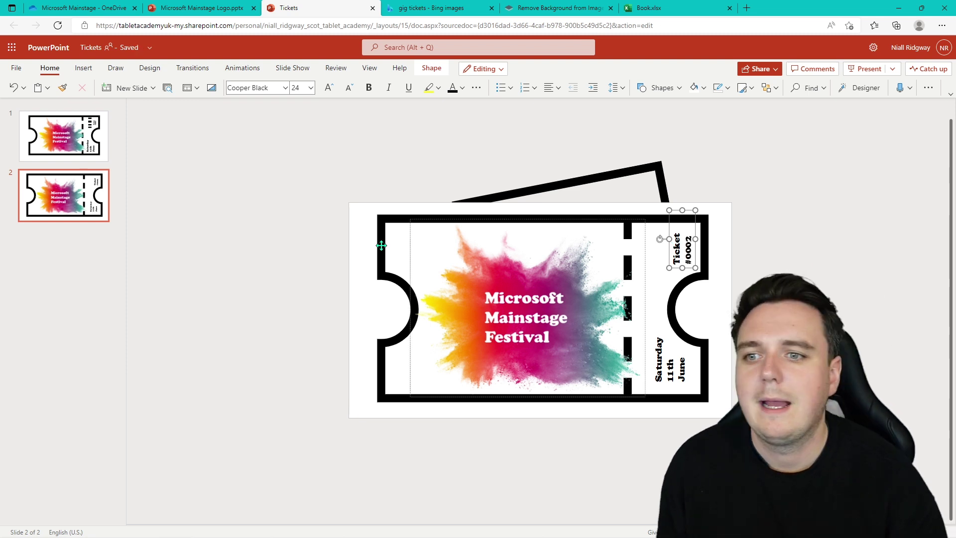
pyautogui.click(772, 257)
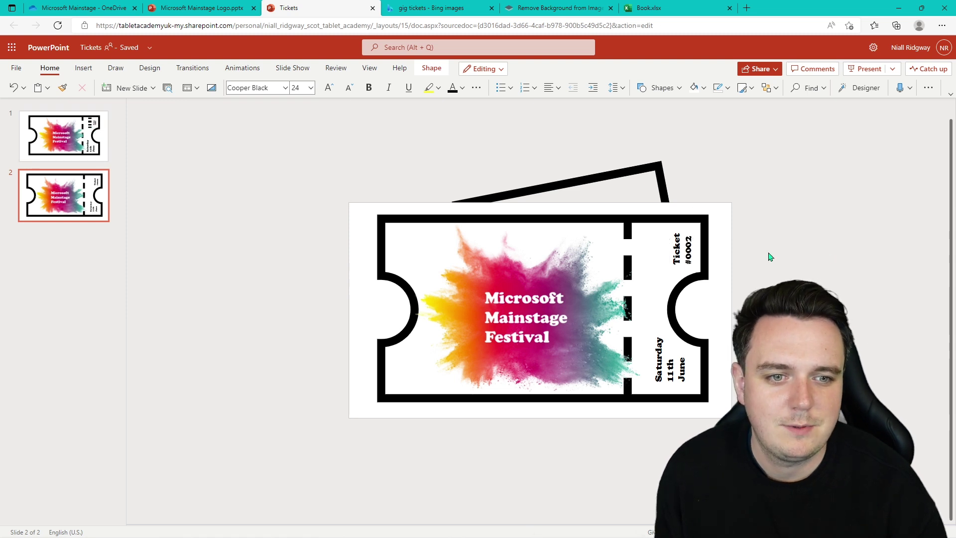
pyautogui.click(683, 250)
pyautogui.moveTo(688, 209); pyautogui.dragTo(685, 209)
# Insert a one-column, seven-row table onto the ticket slide
pyautogui.click(787, 251)
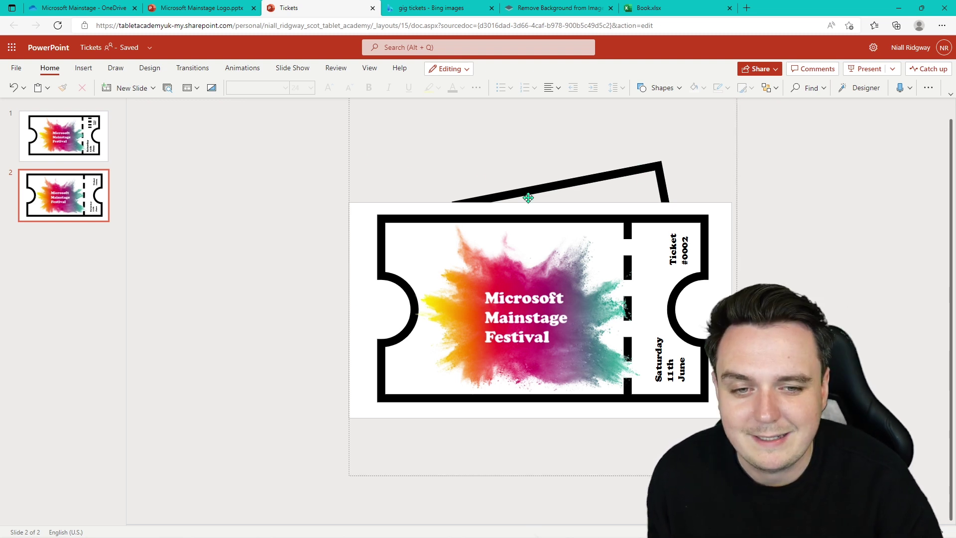
pyautogui.click(84, 68)
pyautogui.click(170, 90)
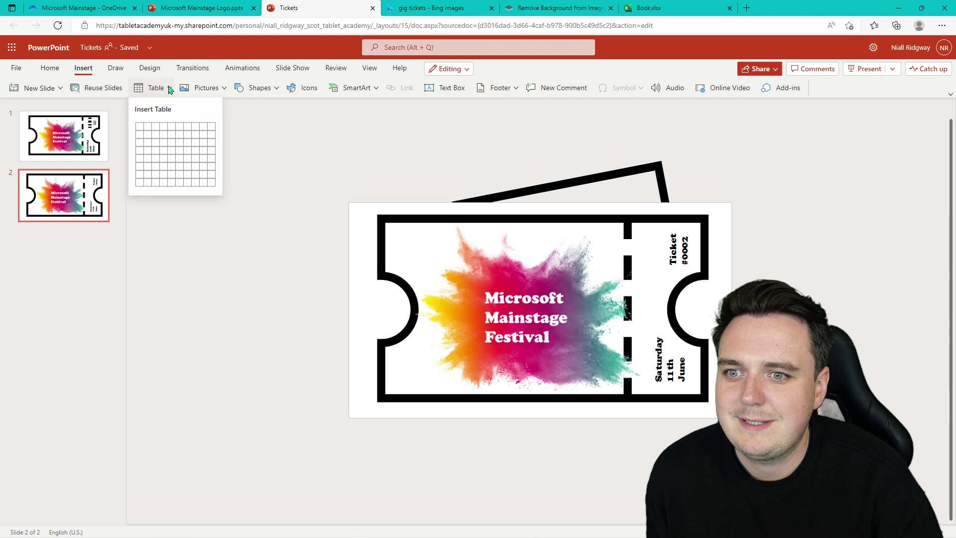
pyautogui.click(140, 178)
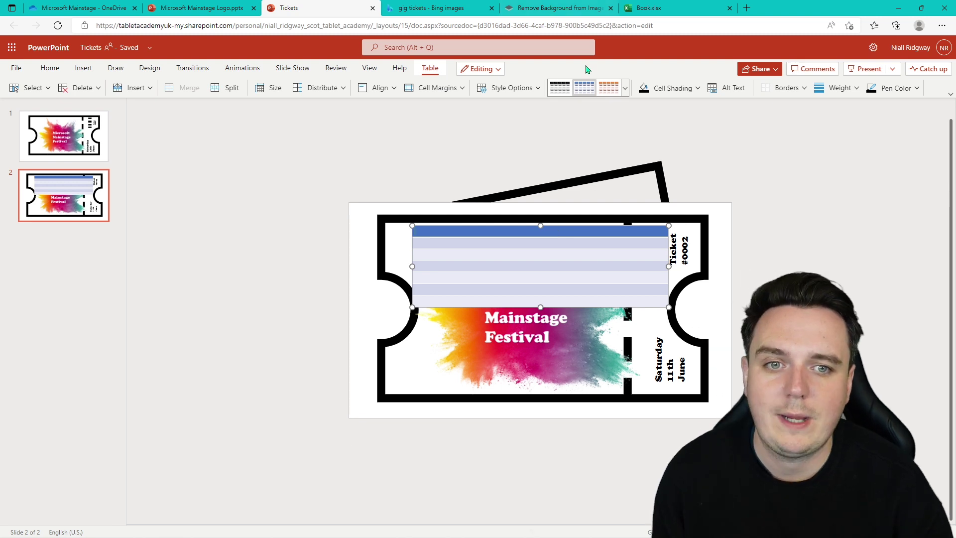
# Shade the table's first, third, fifth and bottom rows black
pyautogui.click(647, 90)
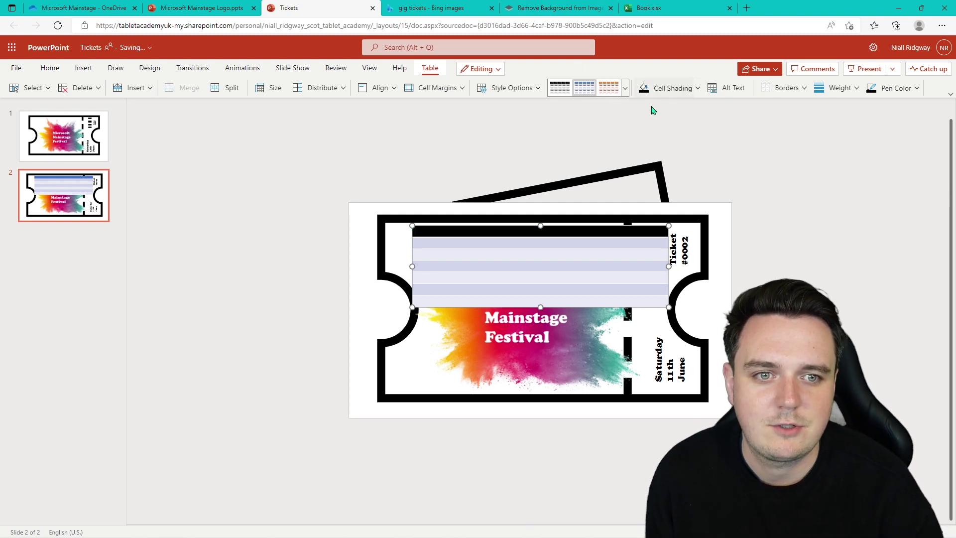
pyautogui.click(470, 257)
pyautogui.click(647, 90)
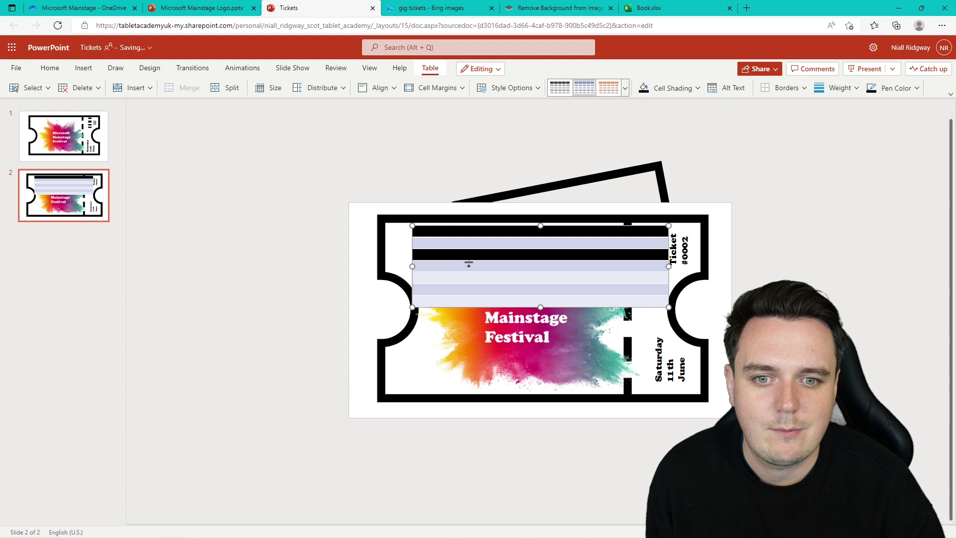
pyautogui.click(449, 278)
pyautogui.click(647, 90)
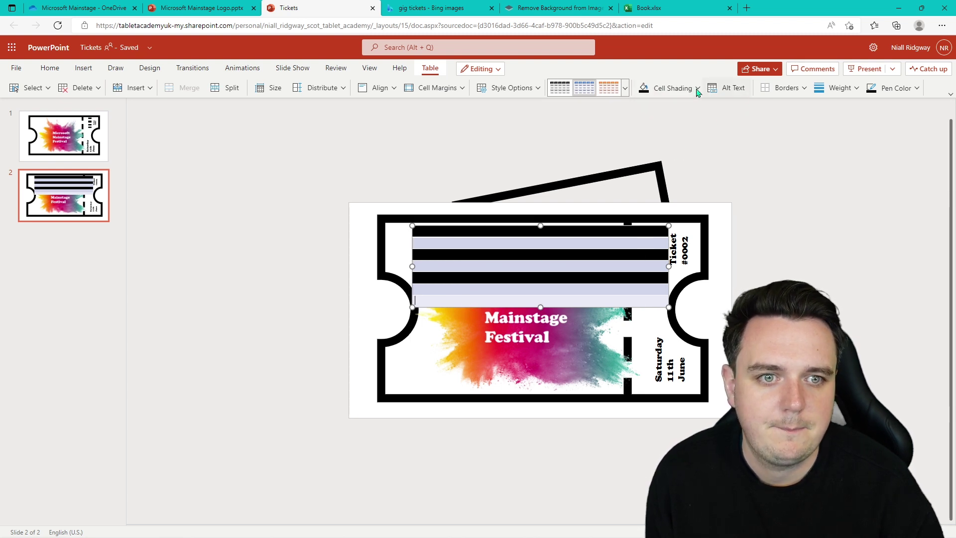
pyautogui.click(646, 88)
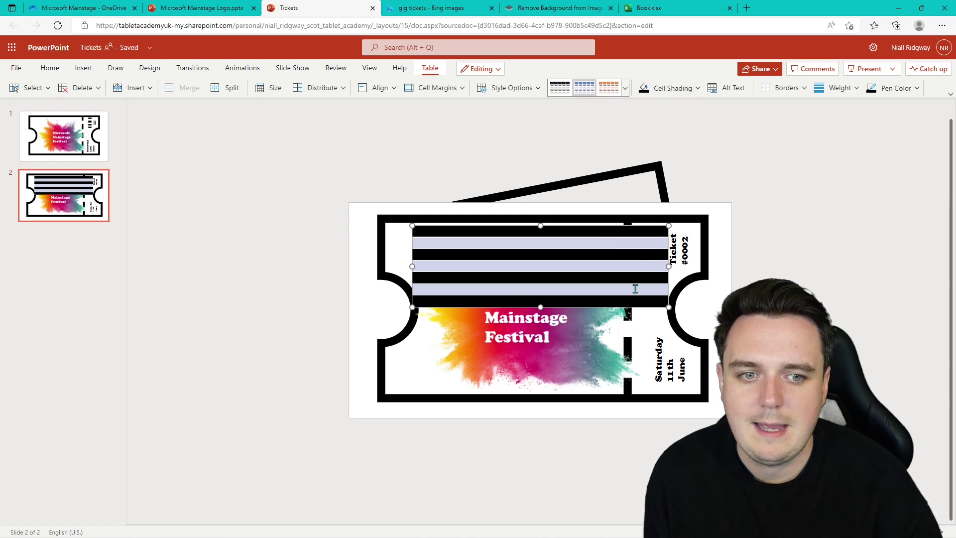
# Shade the second and fourth rows white and check the alternating stripes
pyautogui.click(540, 245)
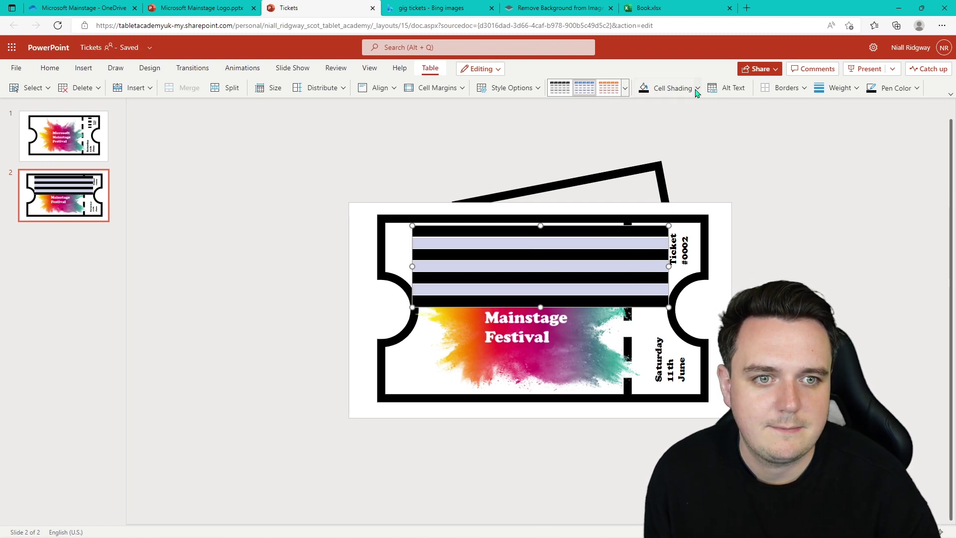
pyautogui.click(697, 88)
pyautogui.click(643, 125)
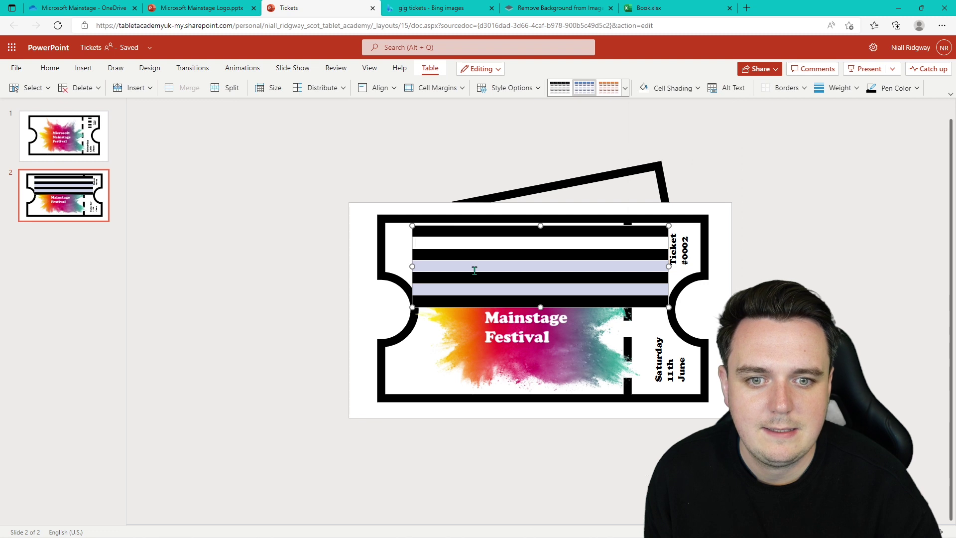
pyautogui.click(697, 88)
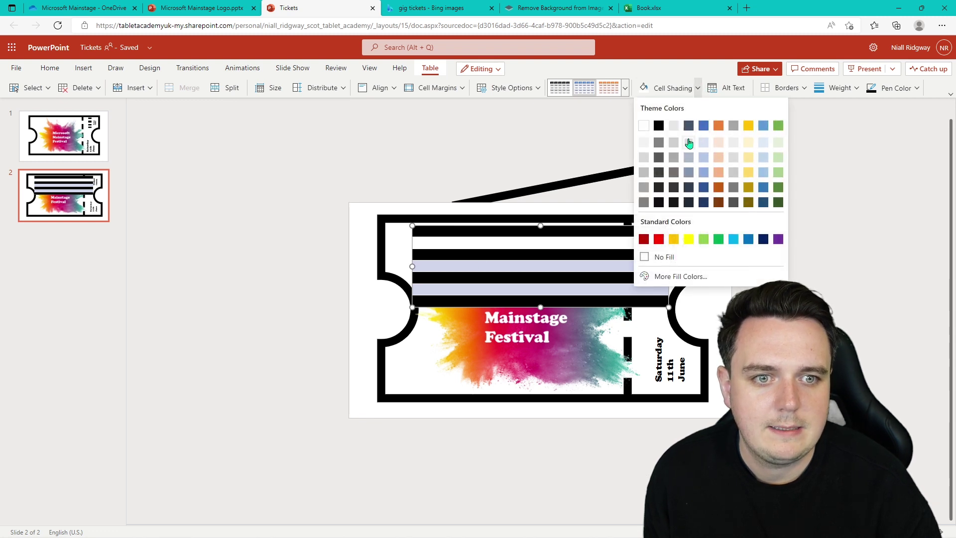
pyautogui.click(644, 125)
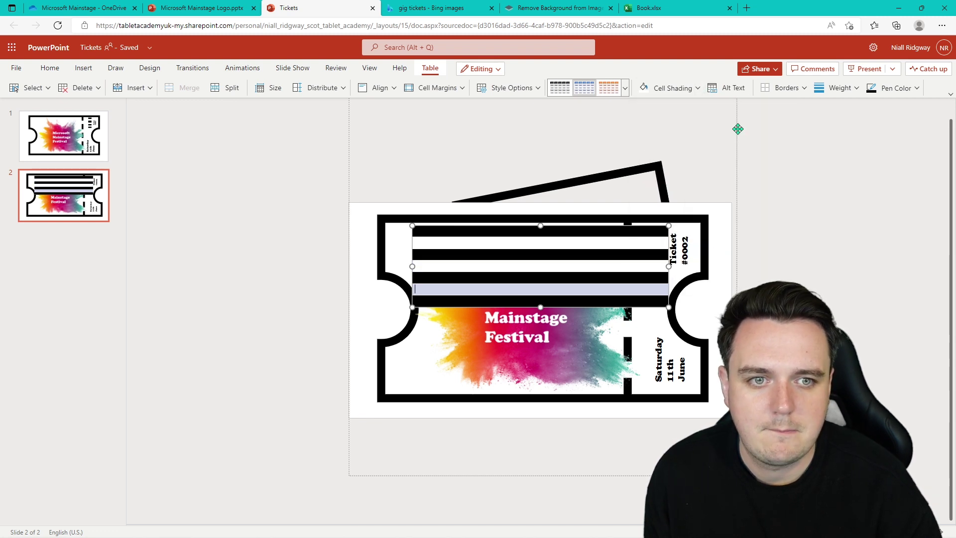
pyautogui.click(701, 105)
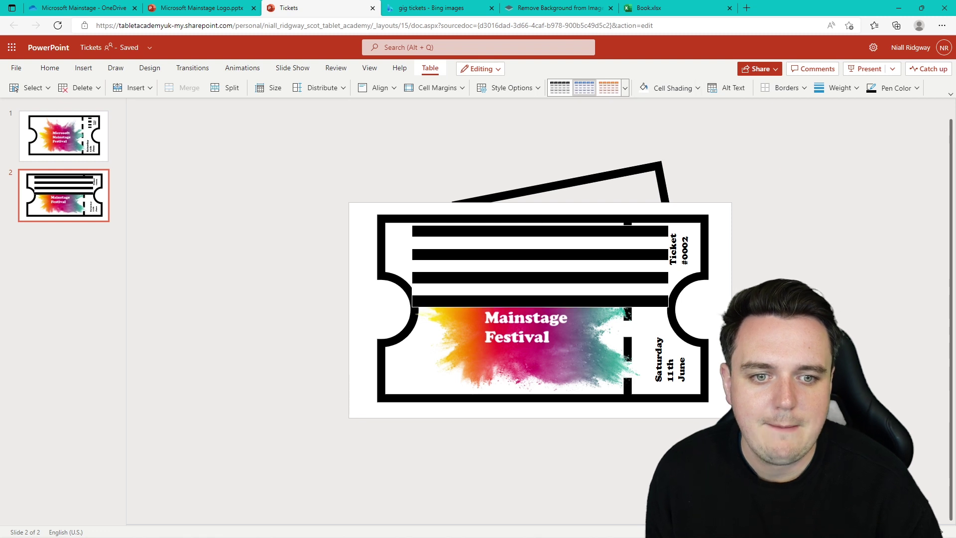
pyautogui.click(419, 262)
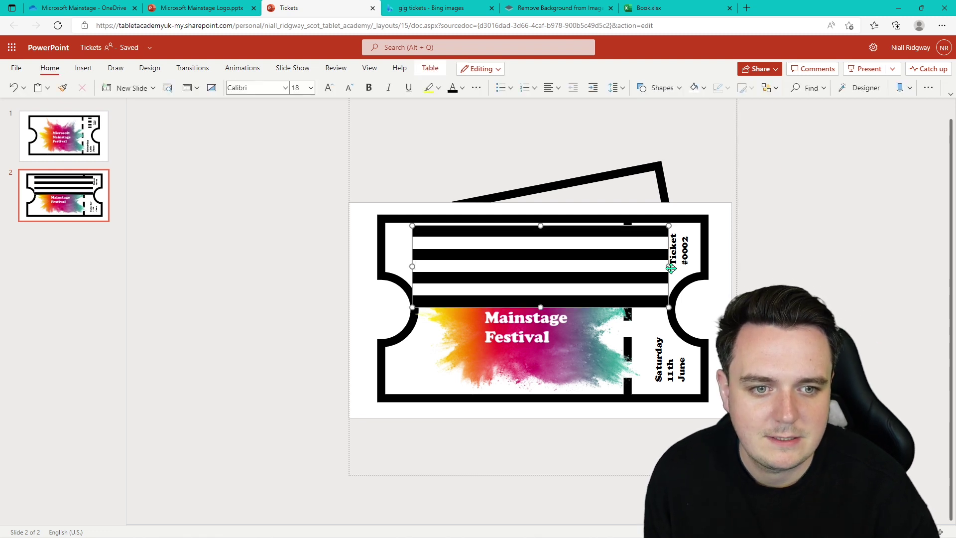
# Narrow the table into a thin strip and reduce its font size to 6
pyautogui.moveTo(418, 262)
pyautogui.mouseDown()
pyautogui.moveTo(463, 265)
pyautogui.moveTo(417, 266)
pyautogui.mouseUp()
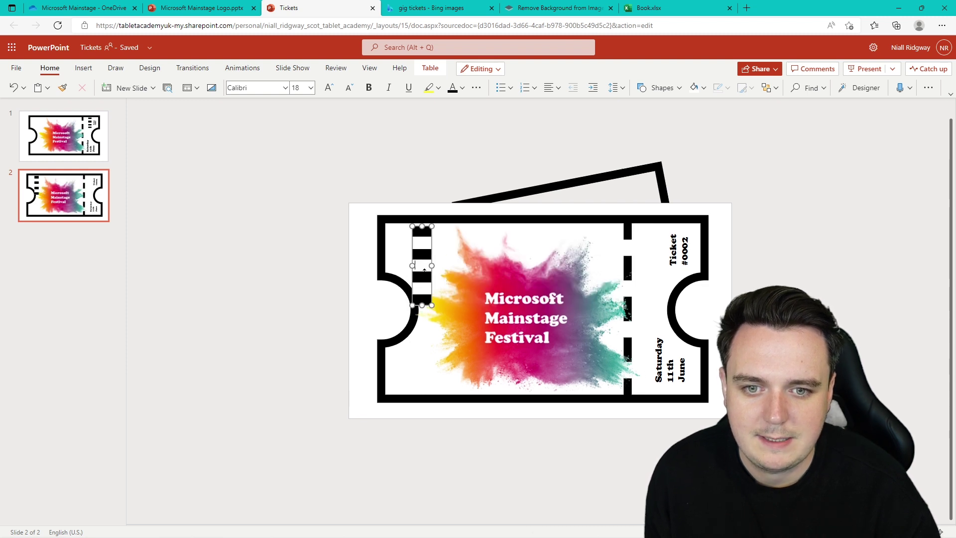
pyautogui.click(422, 242)
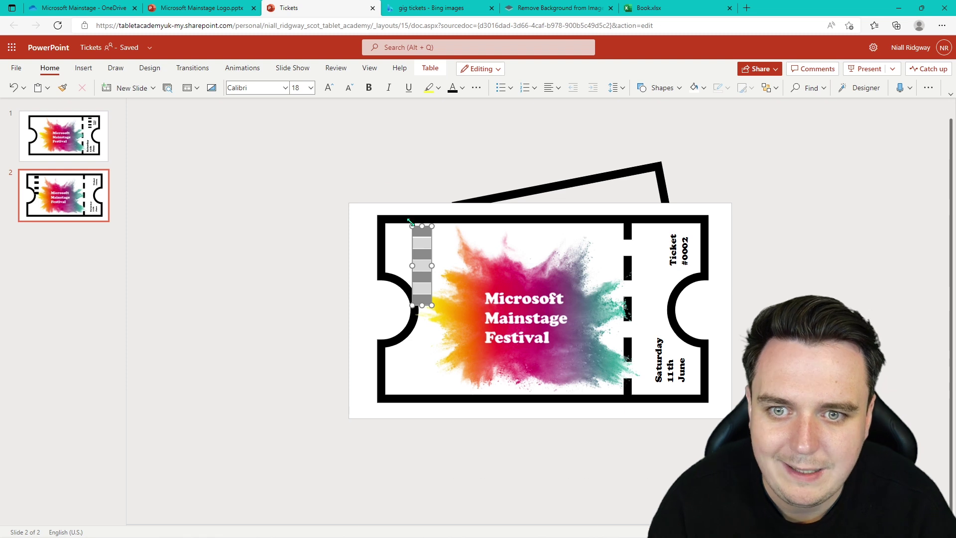
pyautogui.click(349, 88)
pyautogui.click(349, 87)
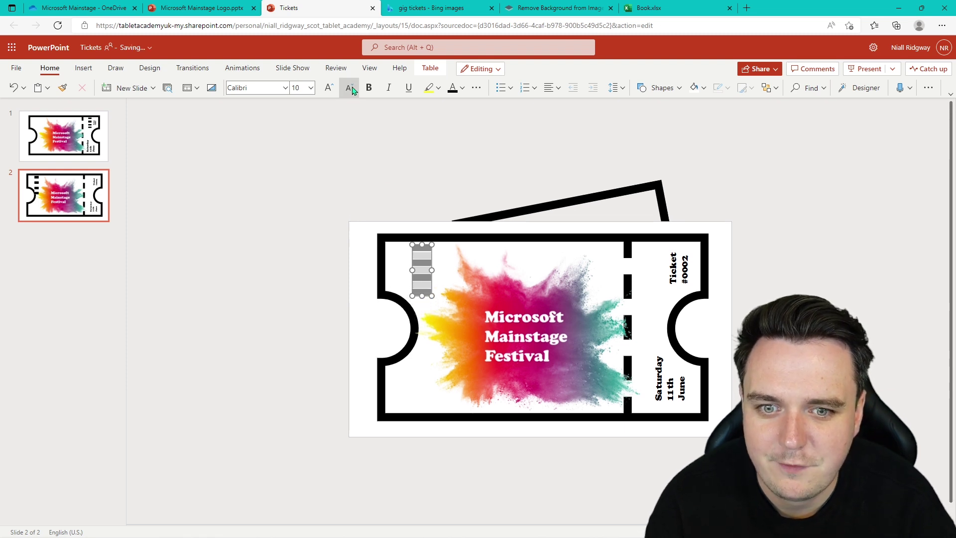
pyautogui.click(349, 87)
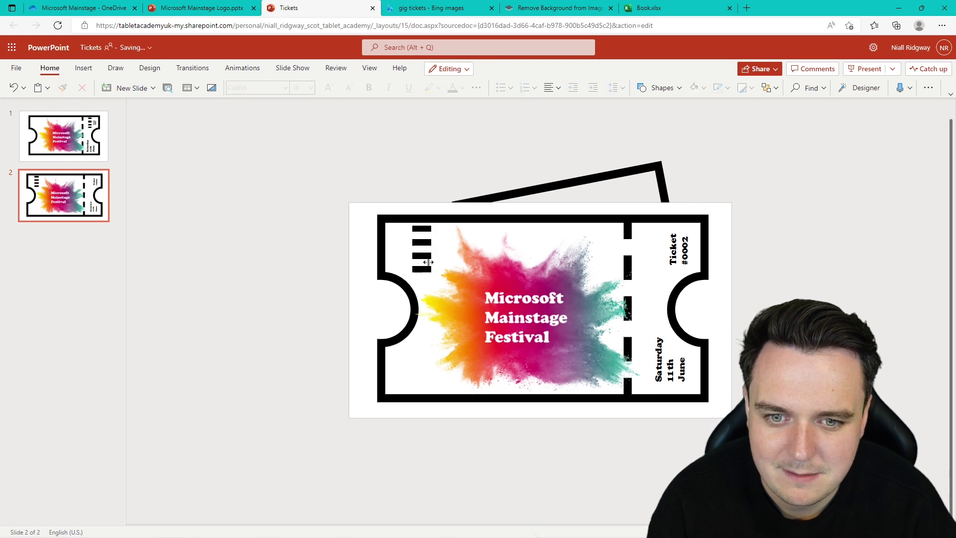
# Move the striped table into the stub beside Ticket #0002
pyautogui.click(413, 259)
pyautogui.moveTo(412, 259); pyautogui.dragTo(647, 260)
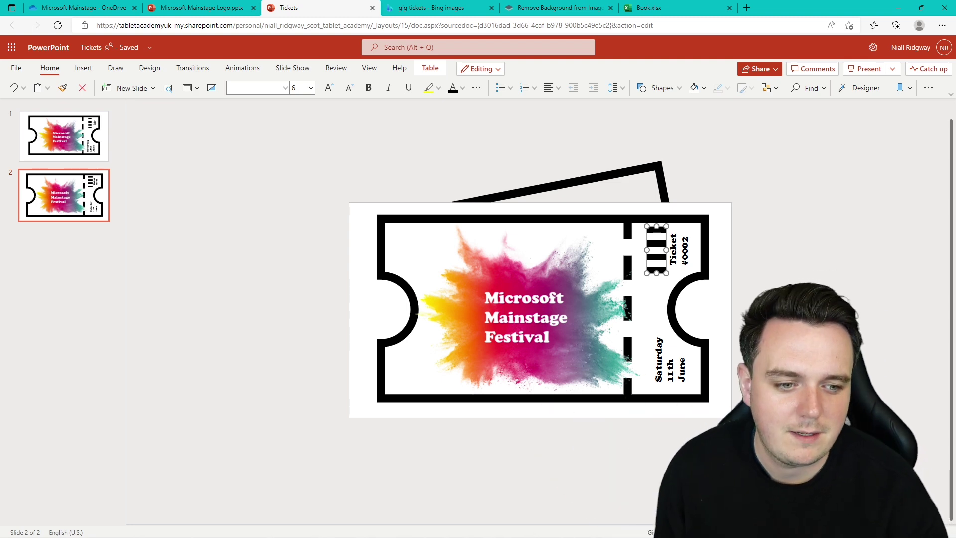
pyautogui.scroll(5, 583, 197)
pyautogui.scroll(-4, 584, 197)
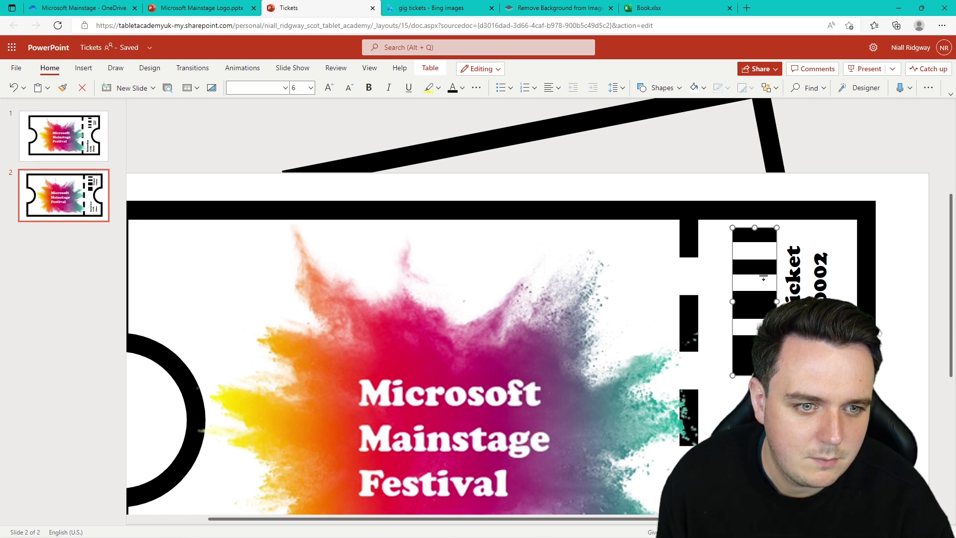
# Drag the top and an inner row border to vary the barcode stripe heights
pyautogui.moveTo(765, 290); pyautogui.dragTo(765, 300)
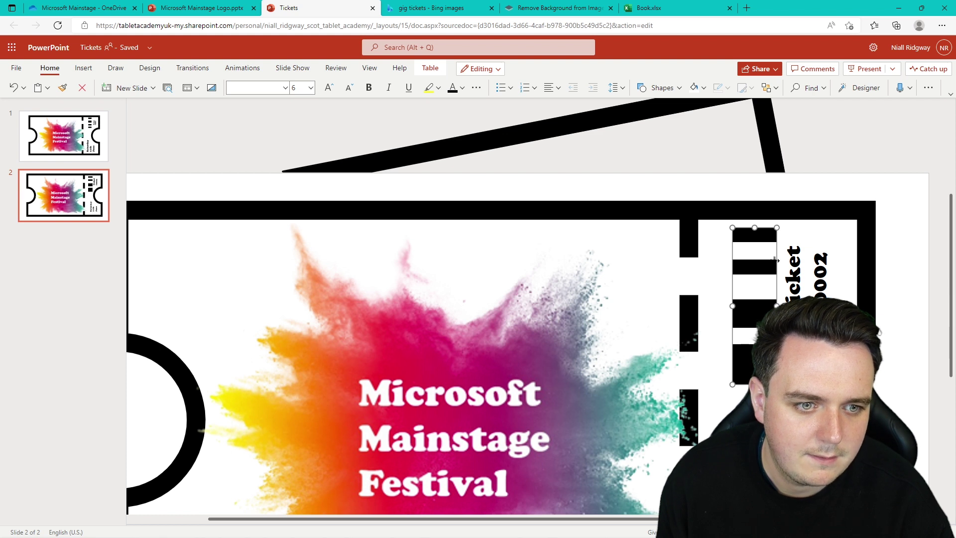
pyautogui.moveTo(768, 247); pyautogui.dragTo(769, 254)
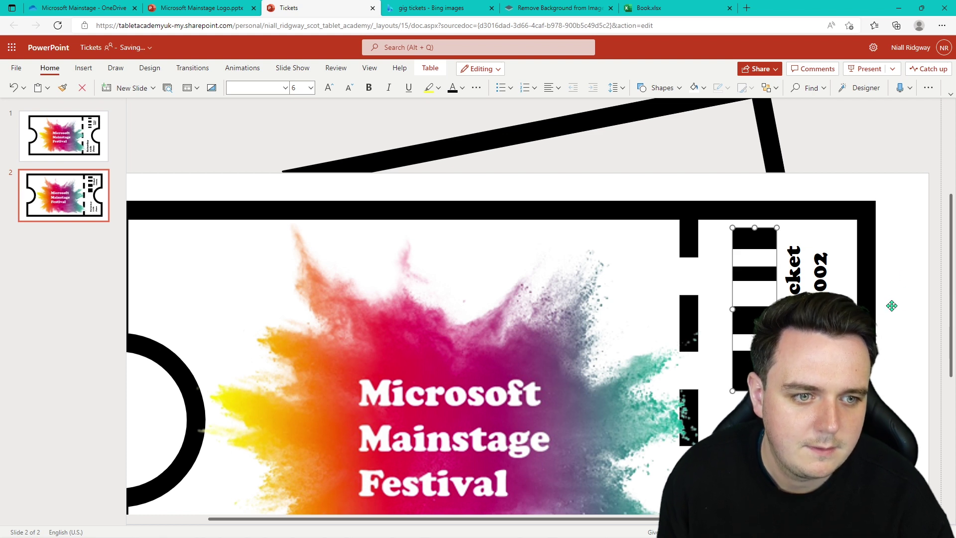
pyautogui.click(899, 380)
pyautogui.scroll(3, 899, 380)
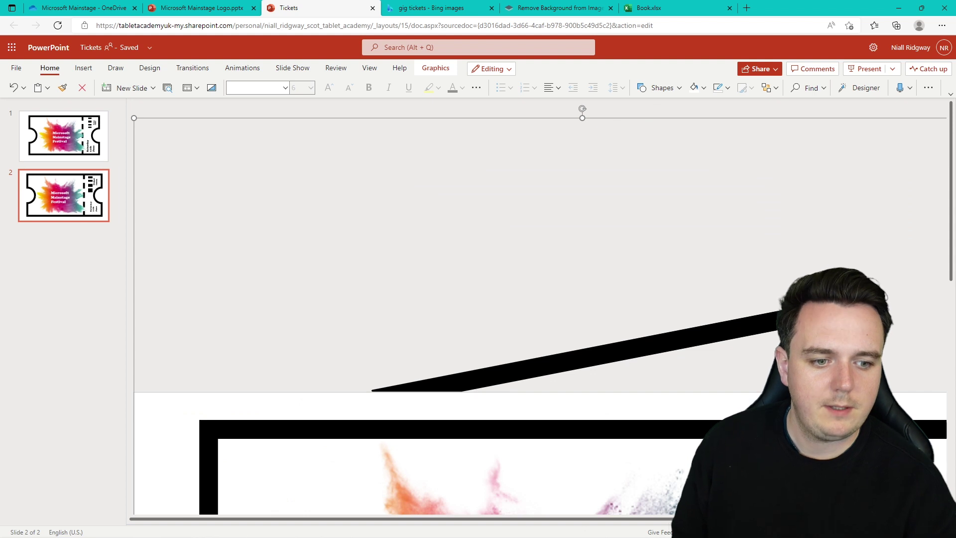
pyautogui.scroll(-2, 901, 367)
pyautogui.scroll(4, 901, 367)
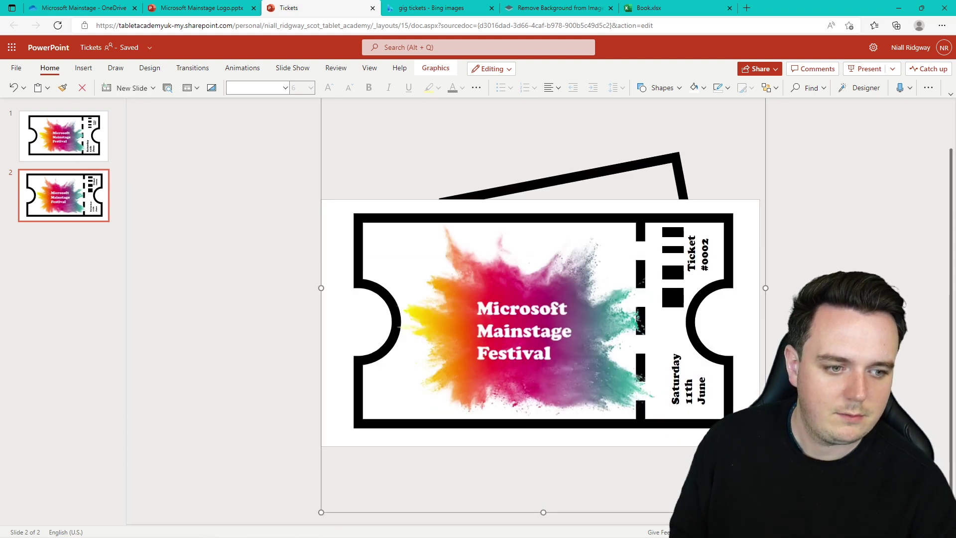
pyautogui.scroll(2, 900, 367)
pyautogui.scroll(-2, 900, 367)
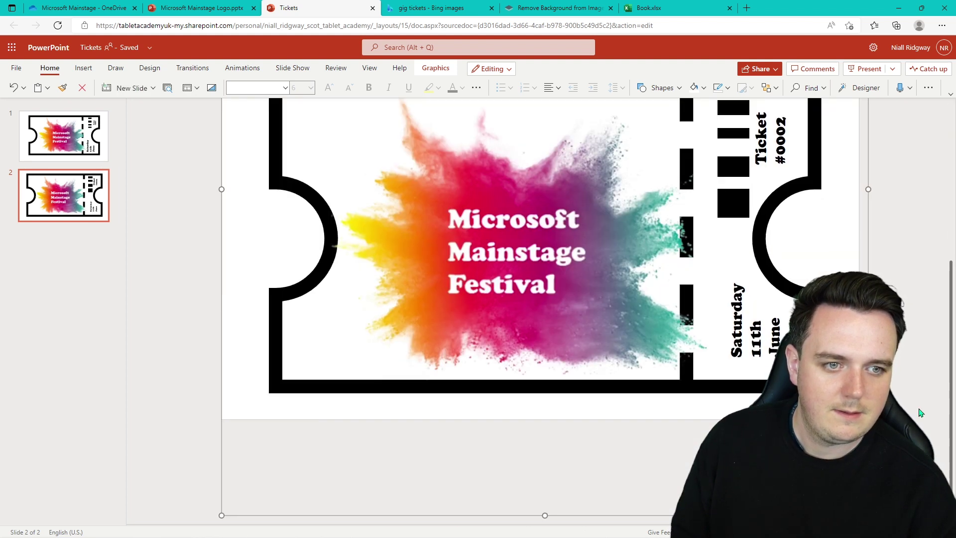
pyautogui.scroll(1, 901, 367)
pyautogui.scroll(1, 954, 303)
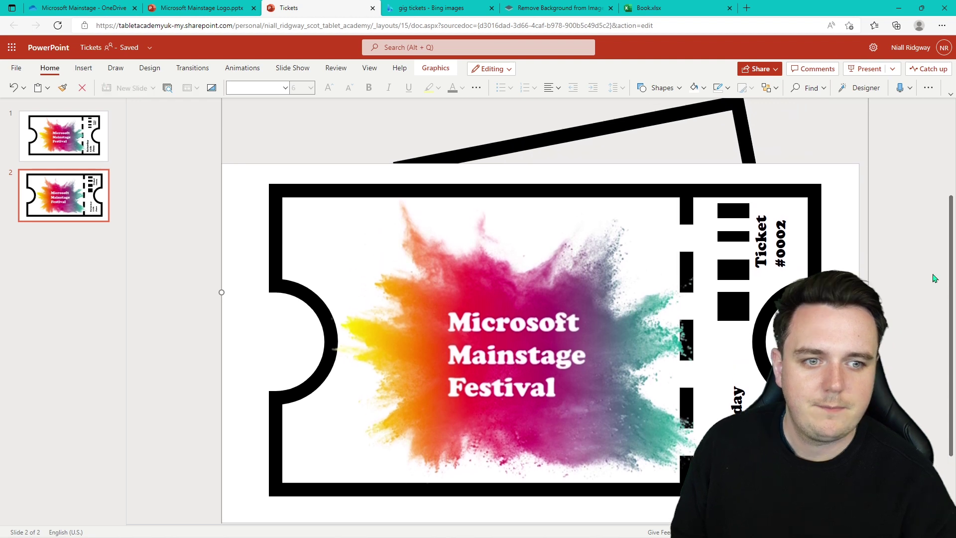
pyautogui.scroll(-1, 742, 272)
pyautogui.click(741, 273)
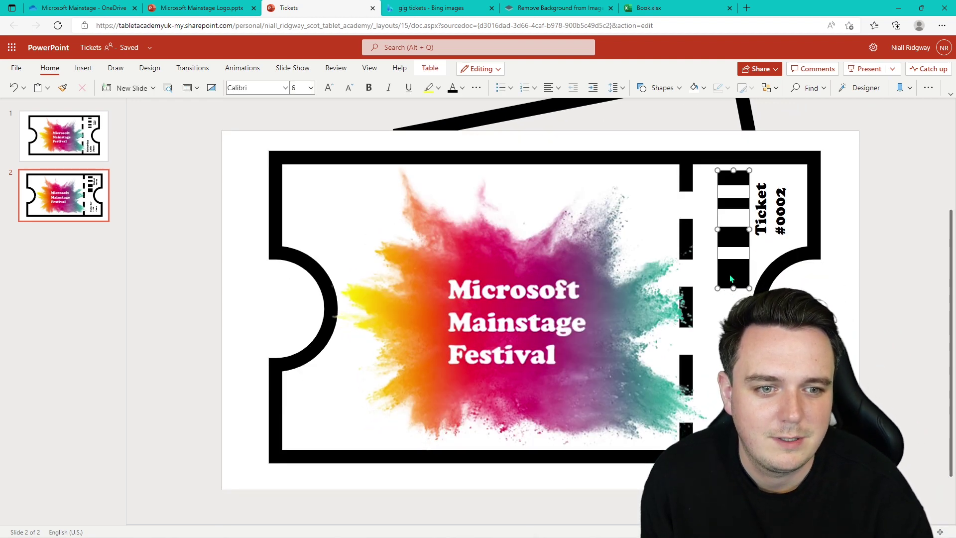
# Insert two new rows below in the barcode table
pyautogui.rightClick(730, 274)
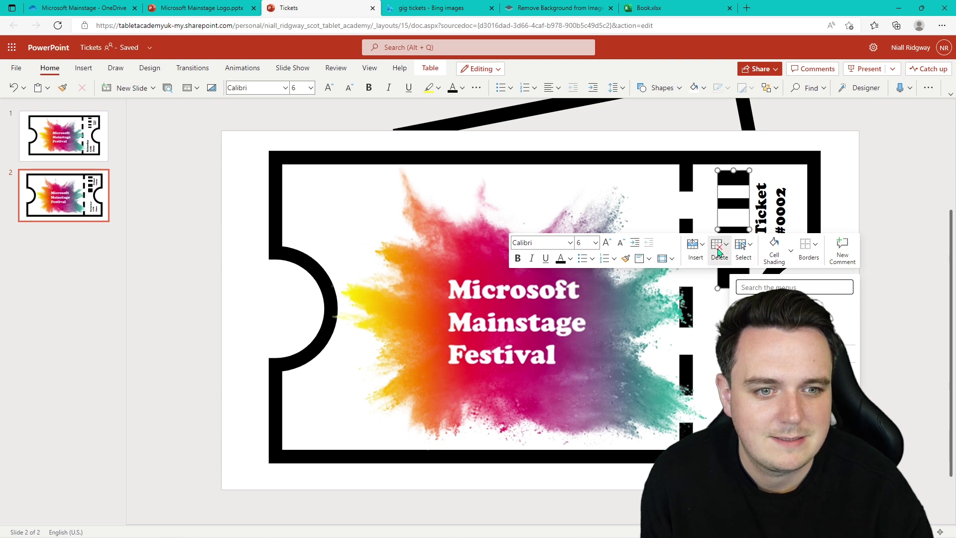
pyautogui.click(702, 246)
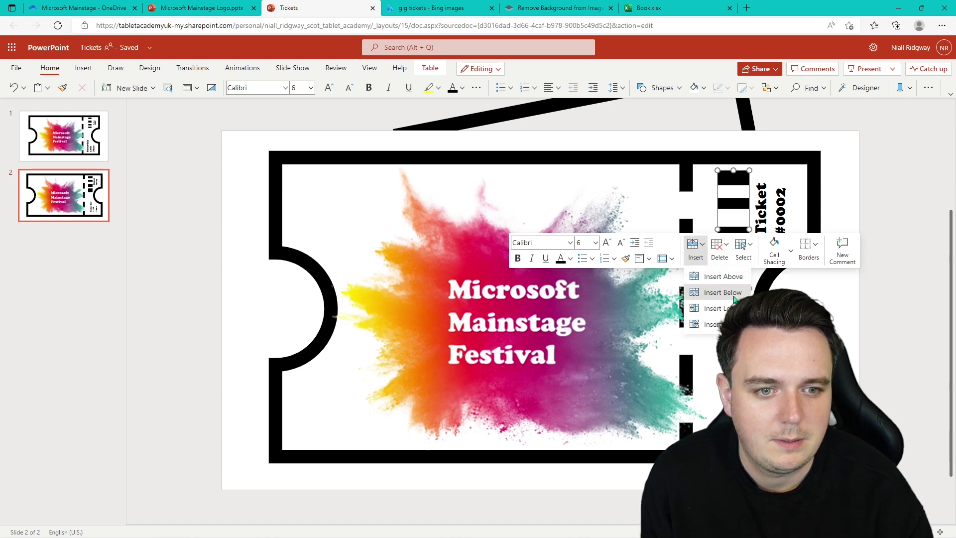
pyautogui.click(723, 291)
pyautogui.click(688, 249)
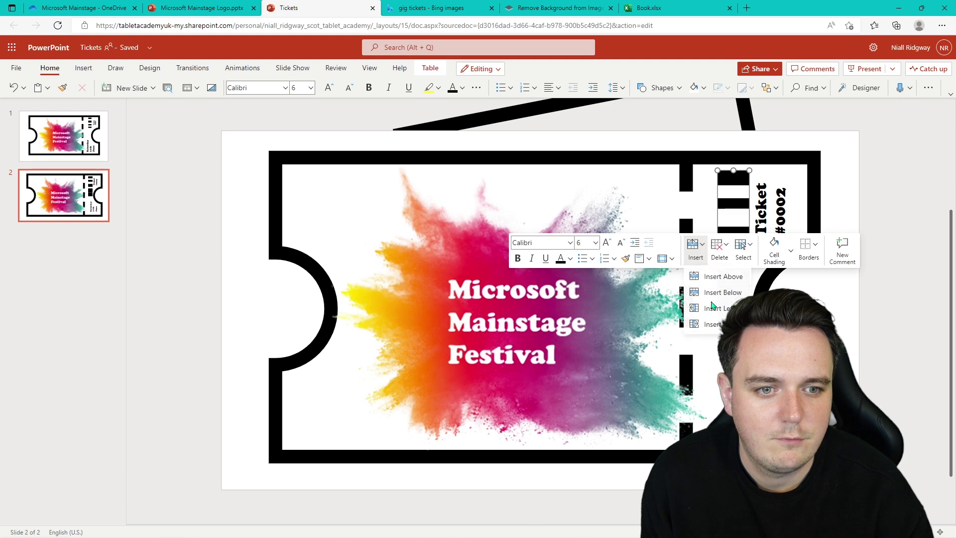
pyautogui.click(722, 292)
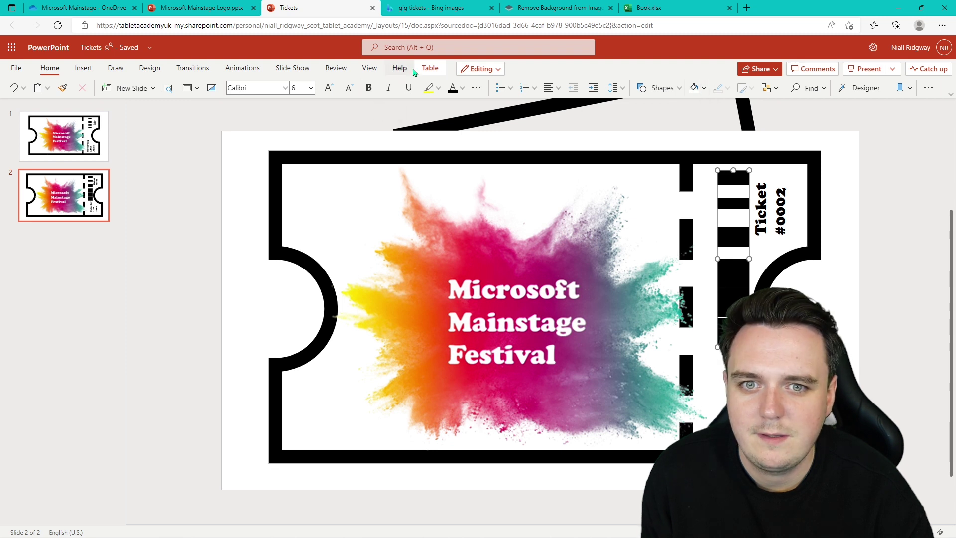
# Shade the new bottom row white with Cell Shading
pyautogui.click(430, 69)
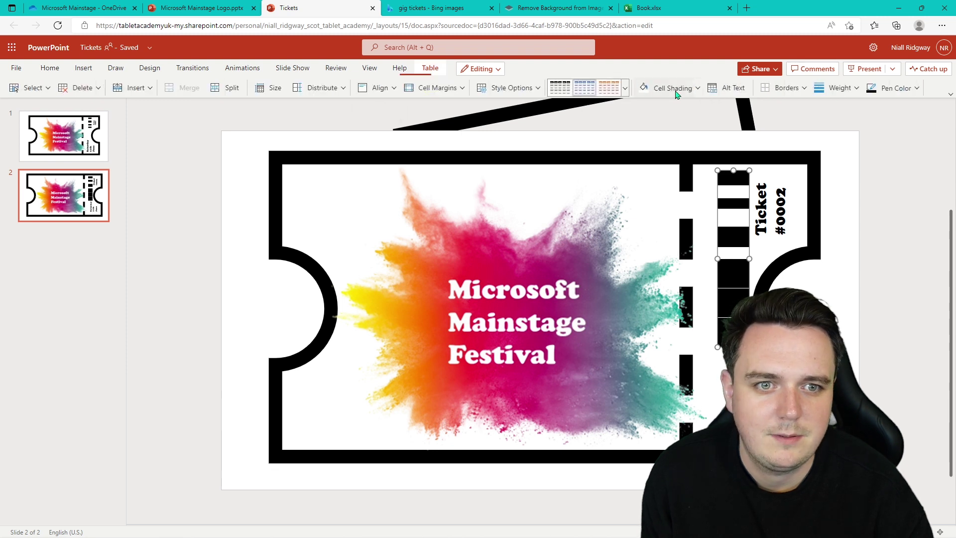
pyautogui.click(645, 89)
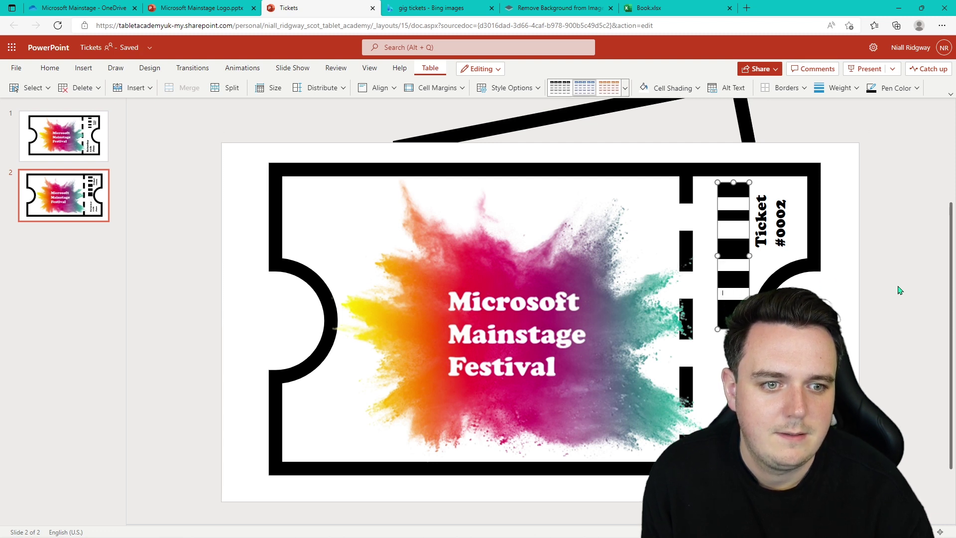
pyautogui.click(904, 290)
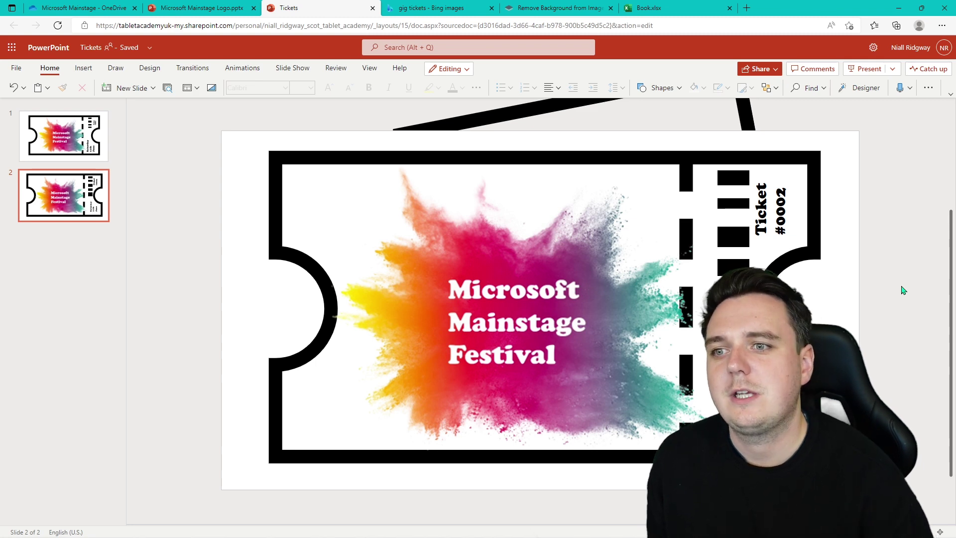
pyautogui.click(17, 68)
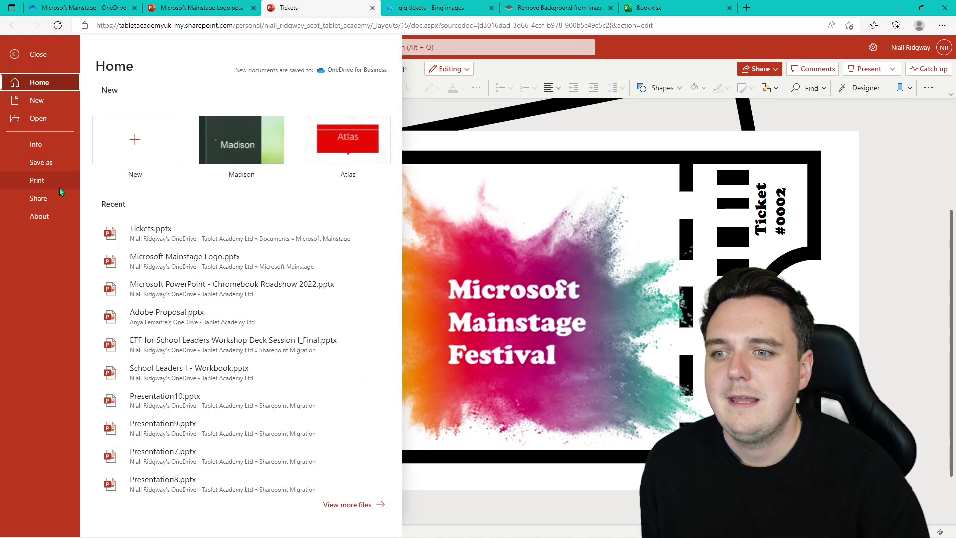
pyautogui.click(45, 166)
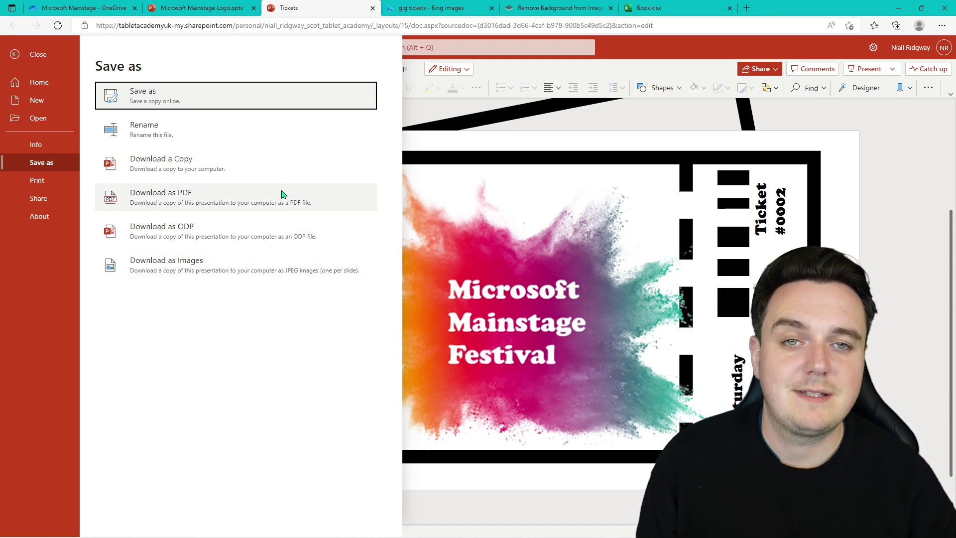
pyautogui.click(876, 218)
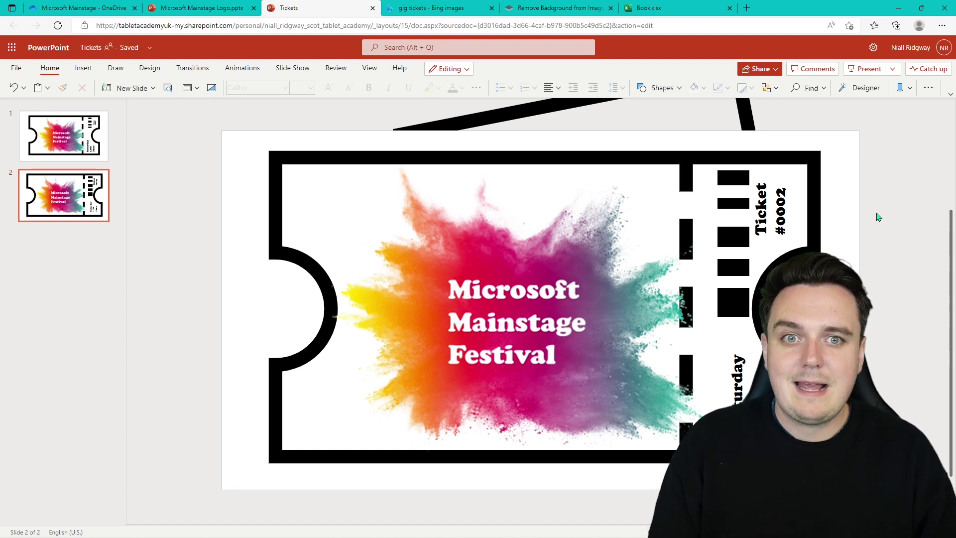
# Close the Bing images, background removal, Tickets and logo tabs, then create a new Excel workbook
pyautogui.middleClick(422, 8)
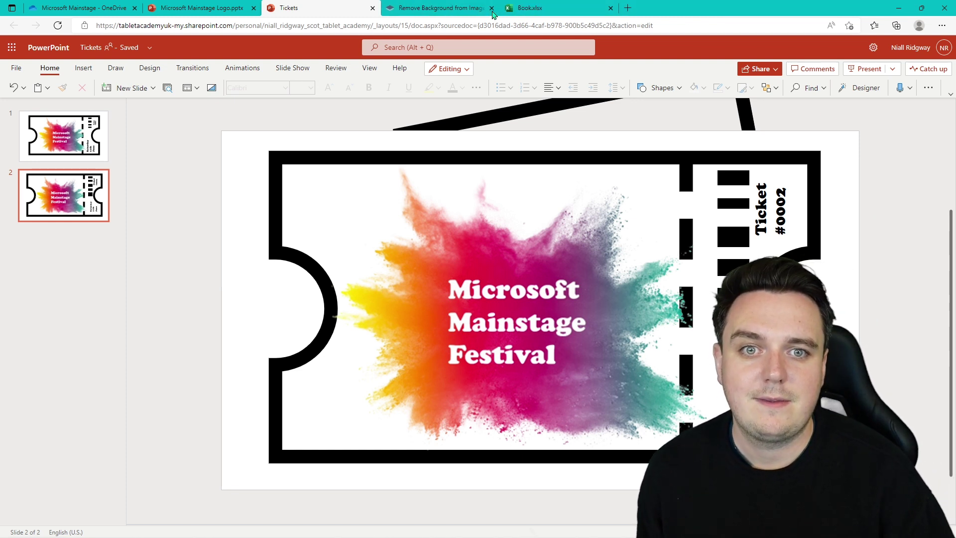
pyautogui.middleClick(422, 8)
pyautogui.click(373, 8)
pyautogui.click(246, 8)
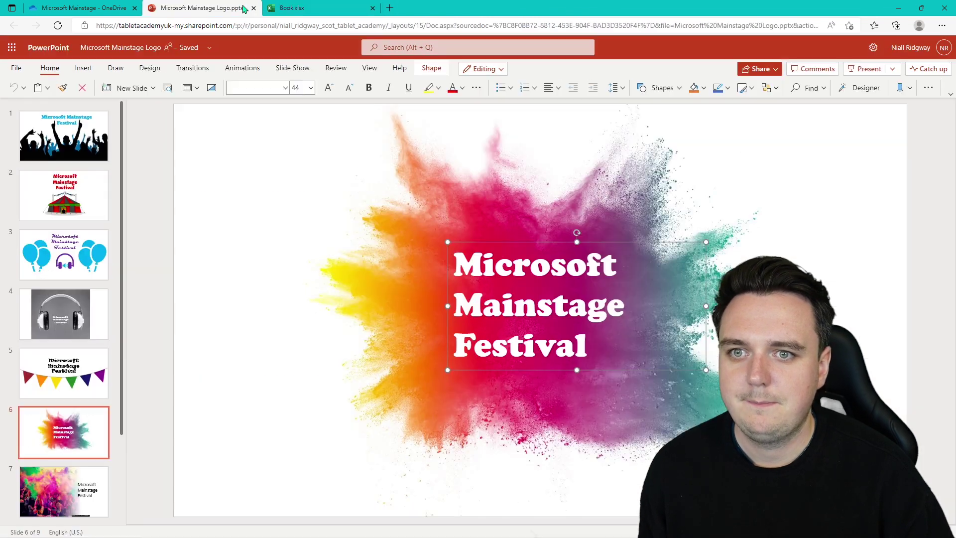
pyautogui.click(254, 8)
pyautogui.click(80, 7)
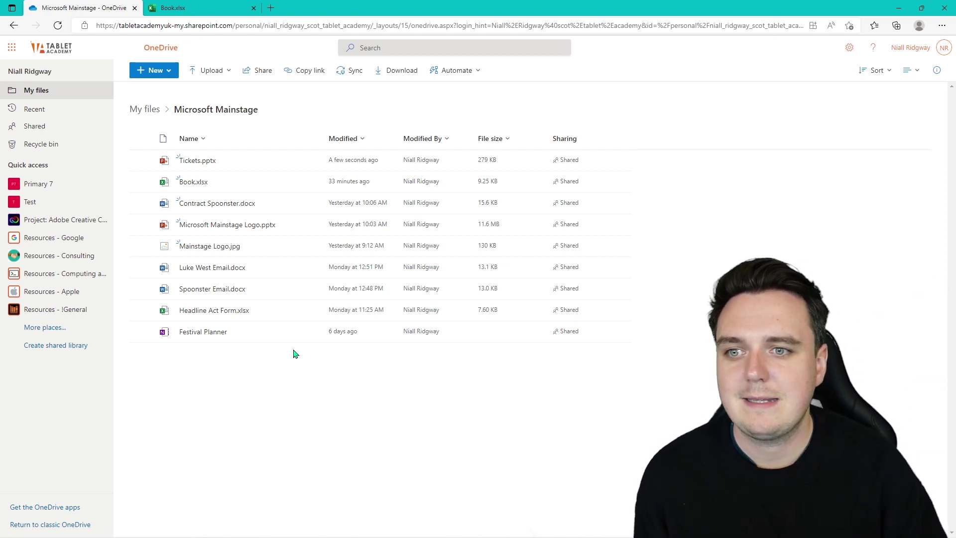
pyautogui.click(171, 73)
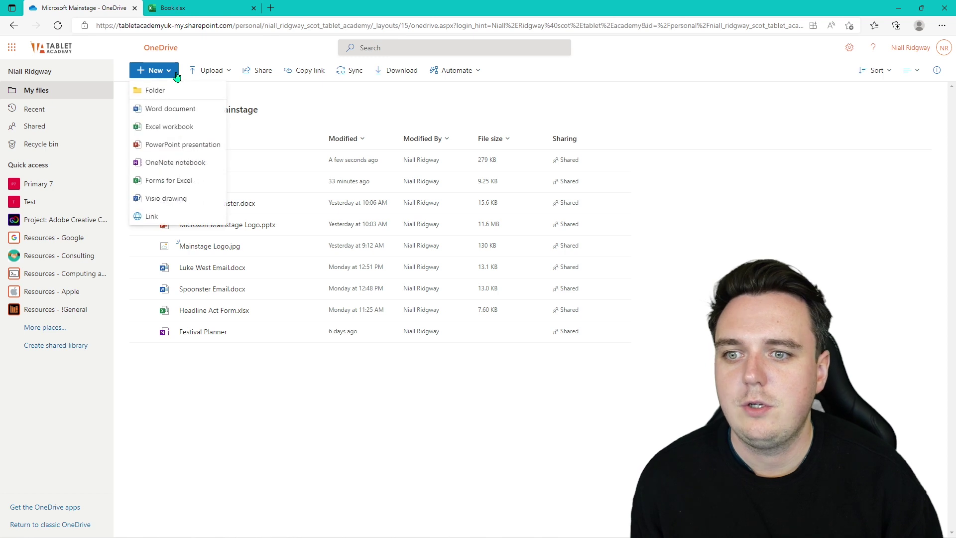
pyautogui.click(178, 129)
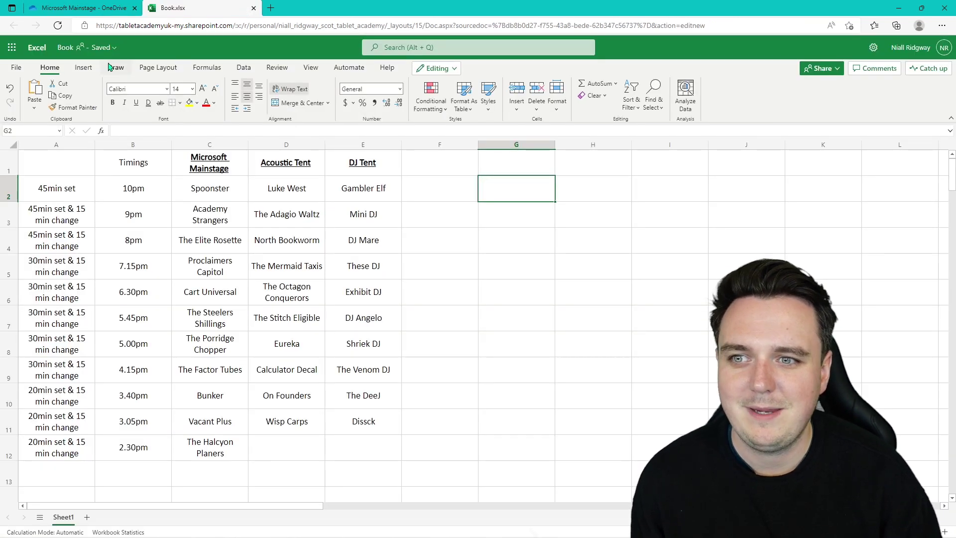
# Rename the workbook to 'Show times' via its file name box
pyautogui.click(77, 48)
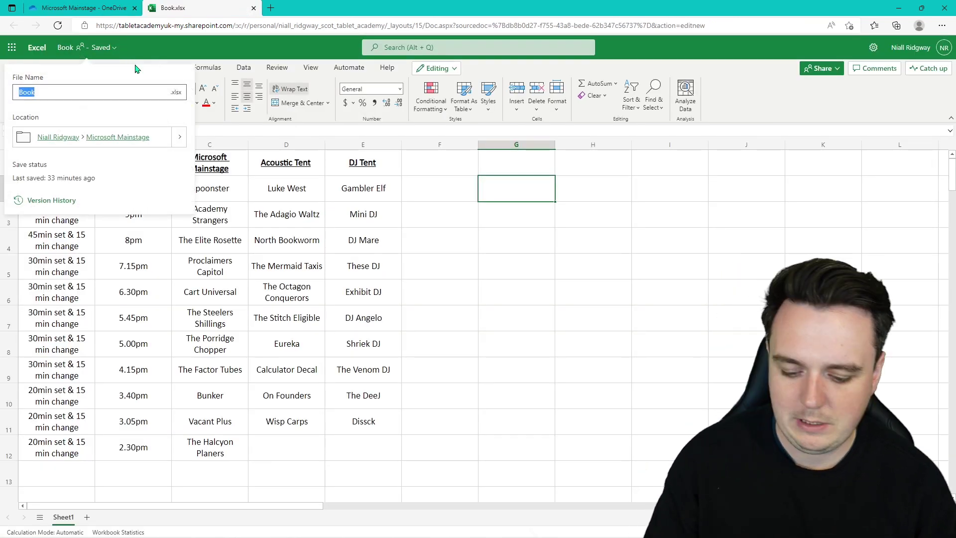
pyautogui.write('S')
pyautogui.press('Return')
pyautogui.write('w')
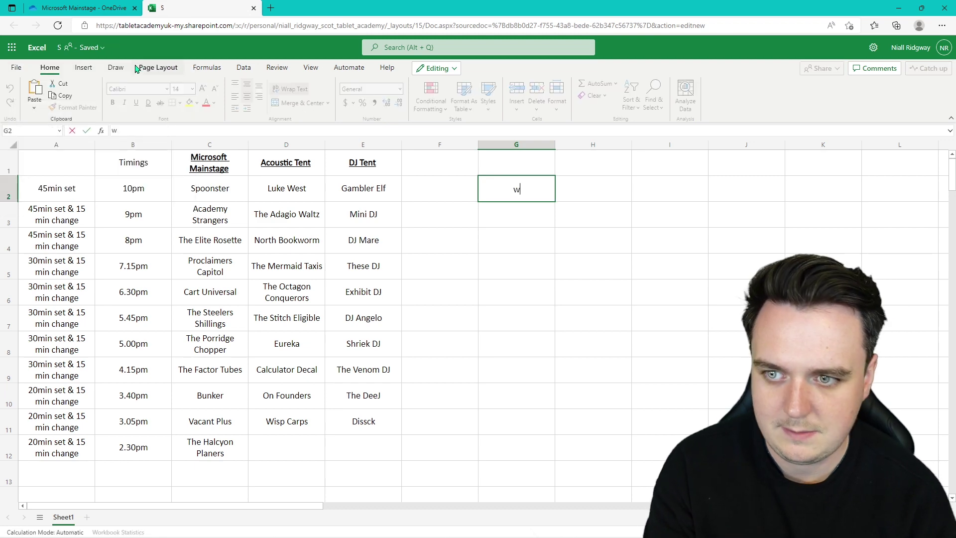
pyautogui.click(61, 49)
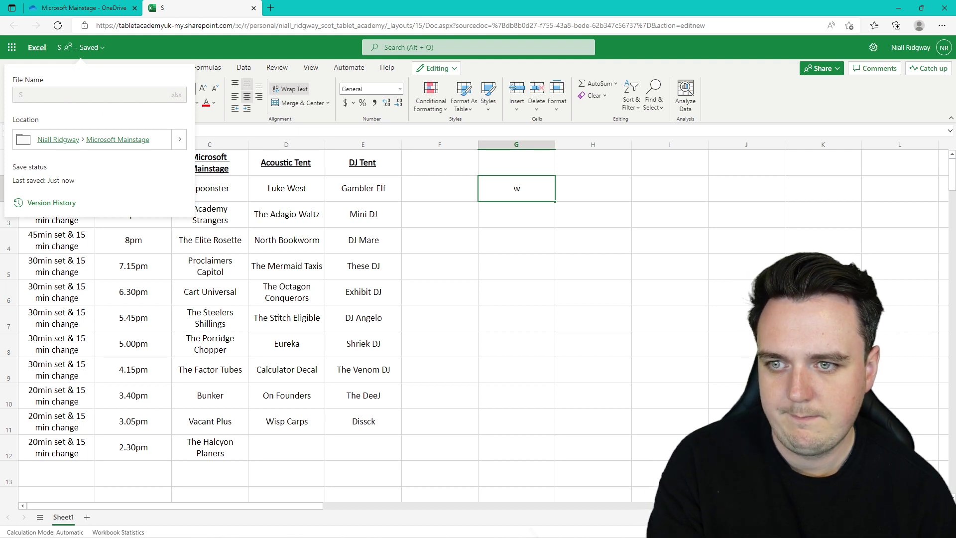
pyautogui.click(64, 48)
pyautogui.click(65, 50)
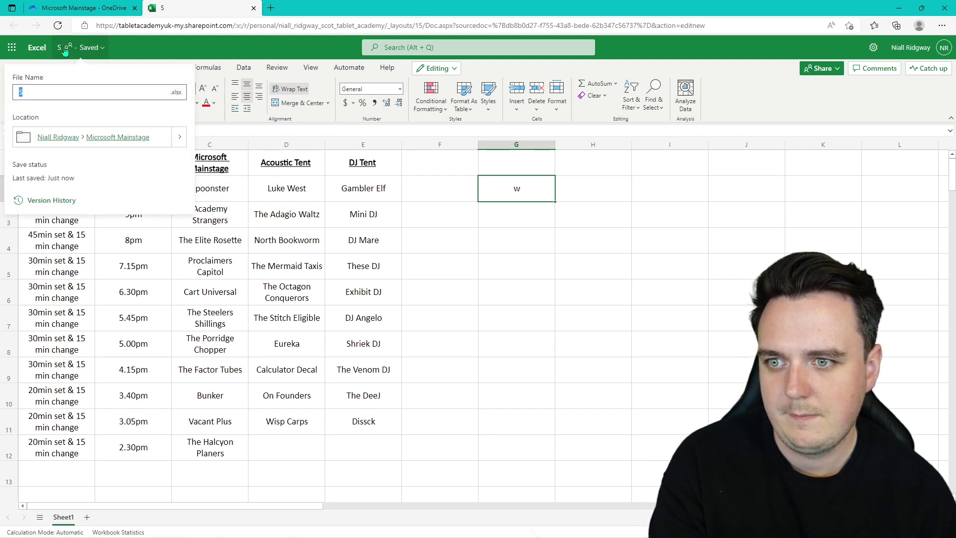
pyautogui.click(48, 89)
pyautogui.write('how')
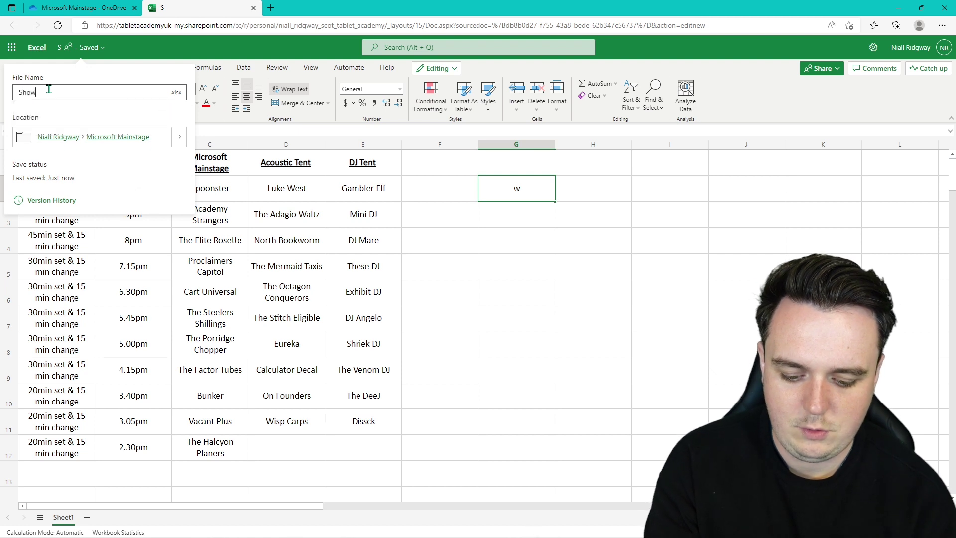
pyautogui.write(' times')
pyautogui.press('Return')
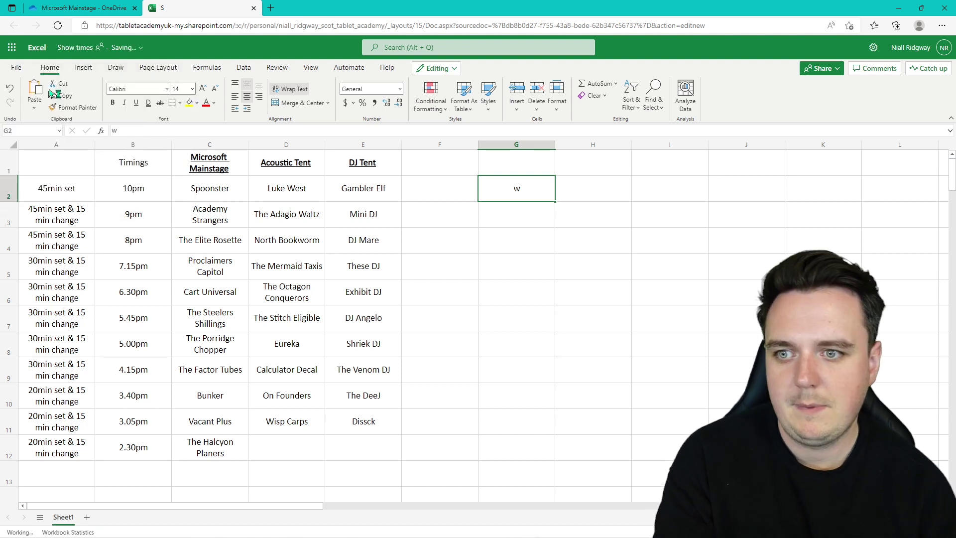
# Discard the stray 'w' entry in cell G2
pyautogui.click(586, 217)
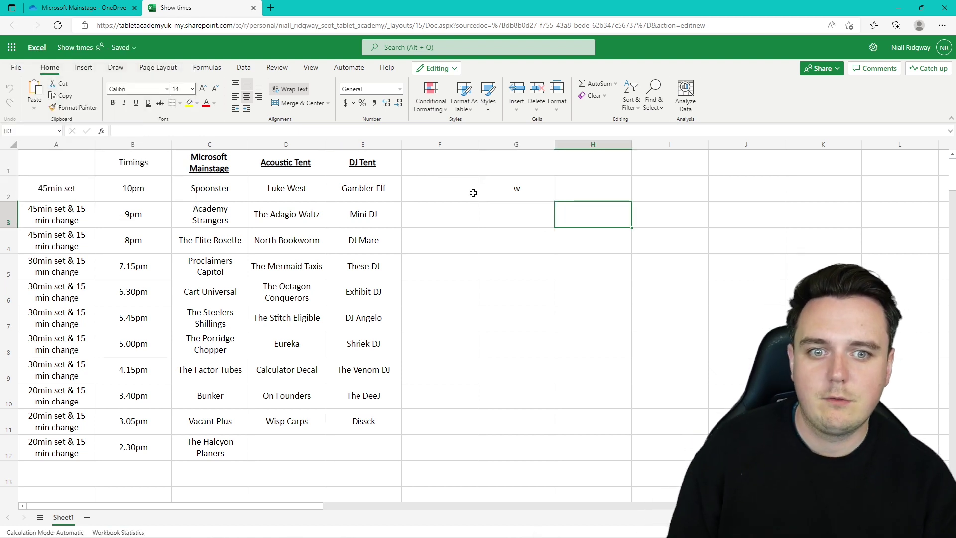
pyautogui.click(488, 189)
pyautogui.press('Escape')
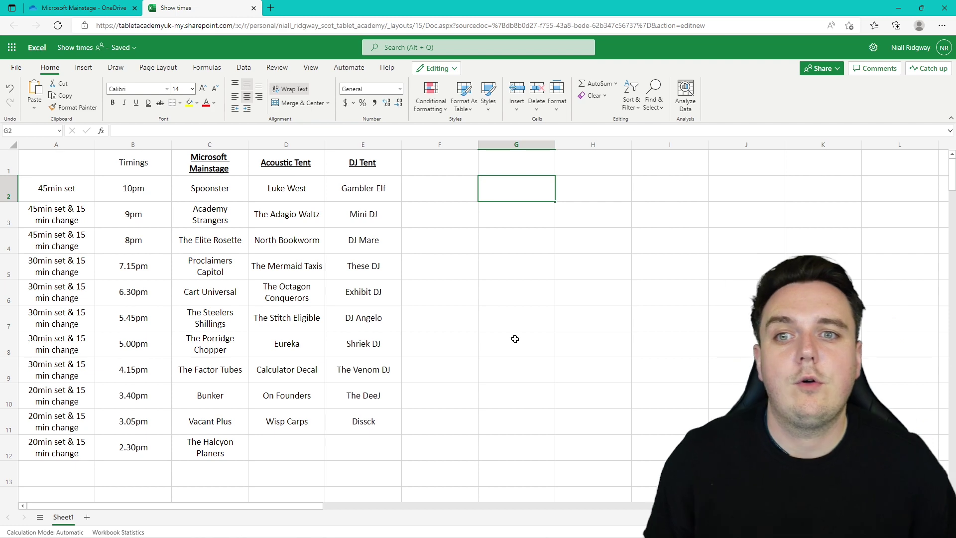
# Open Festival Planner from OneDrive to review the line-up, then close it and return to Show times
pyautogui.click(62, 8)
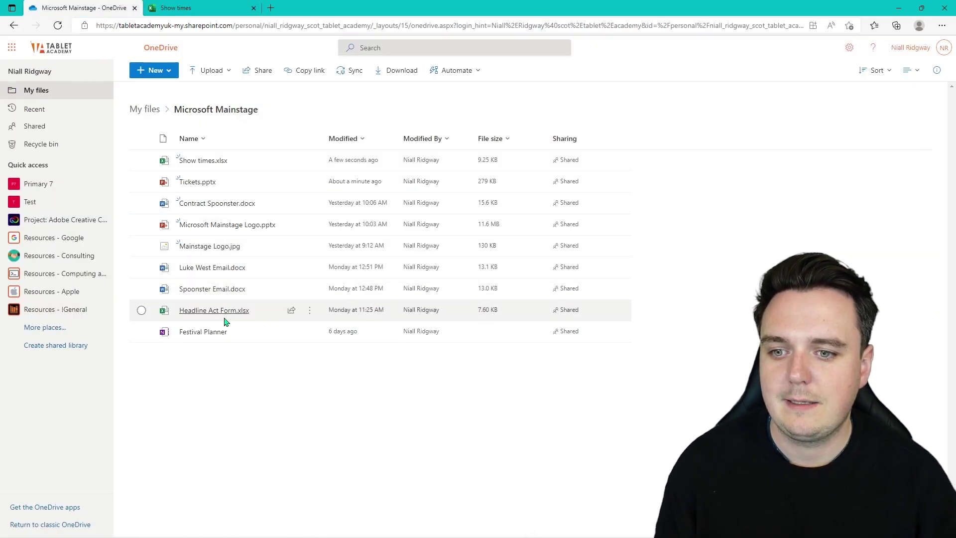
pyautogui.click(216, 333)
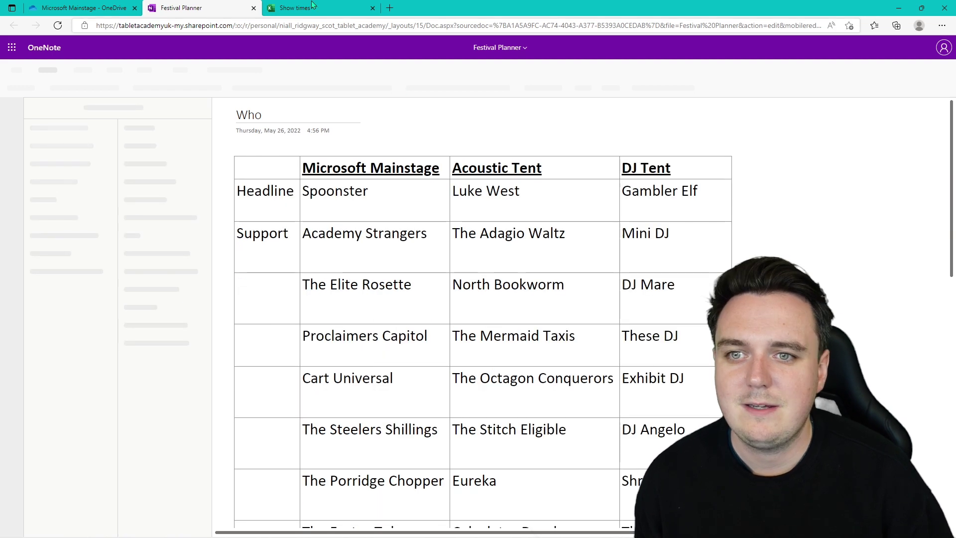
pyautogui.click(253, 8)
pyautogui.click(189, 8)
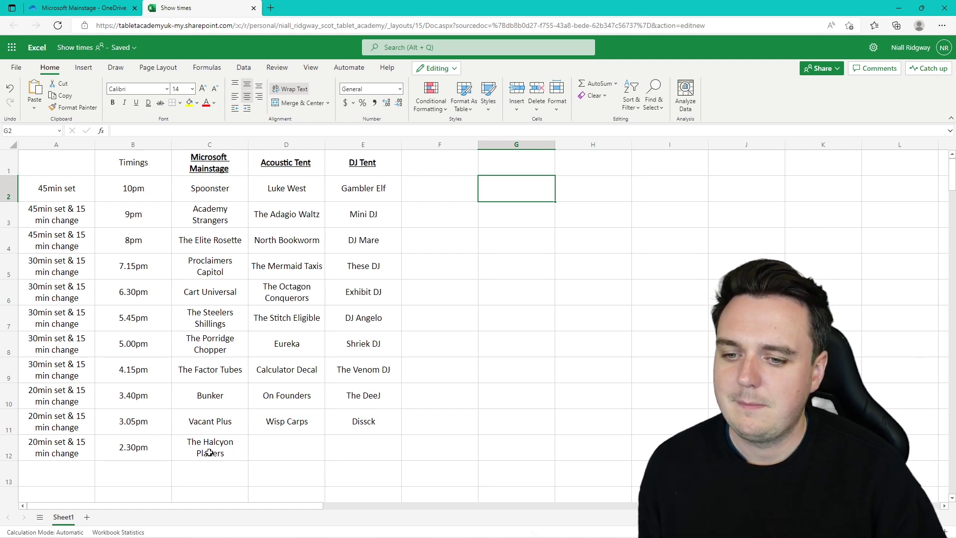
pyautogui.doubleClick(222, 453)
pyautogui.click(341, 459)
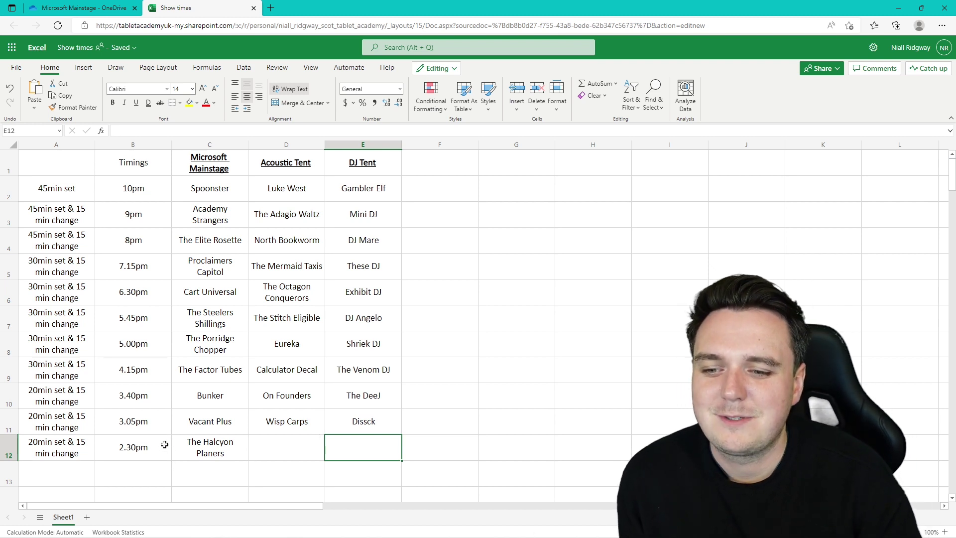
pyautogui.click(161, 445)
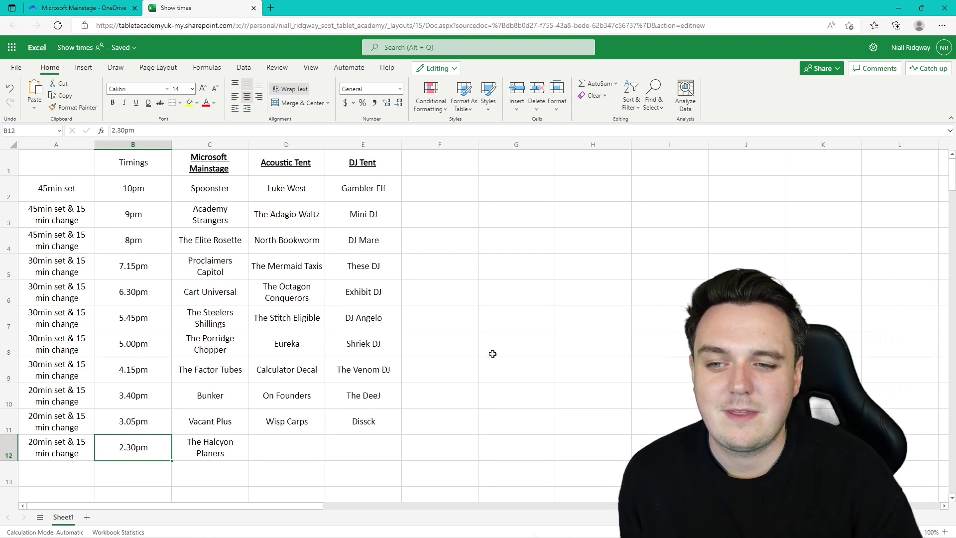
pyautogui.click(515, 300)
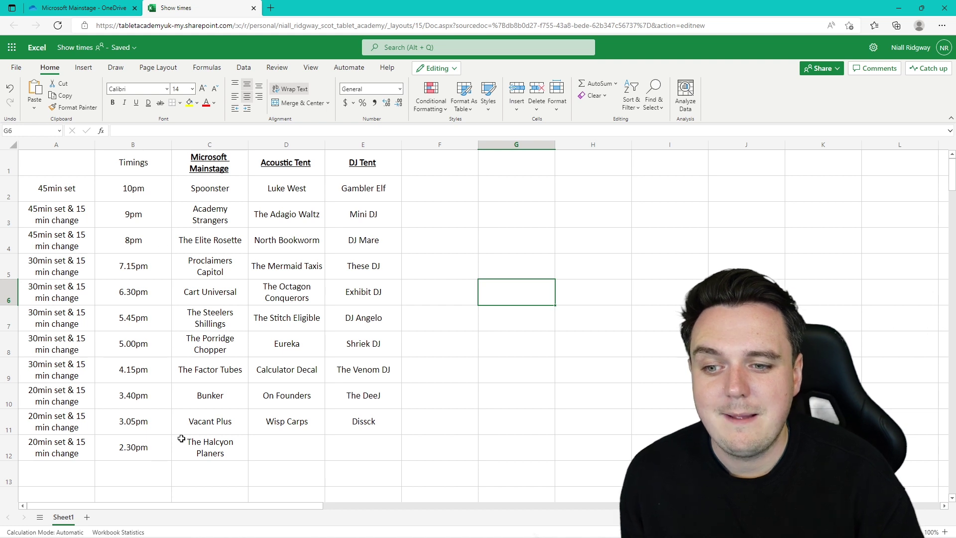